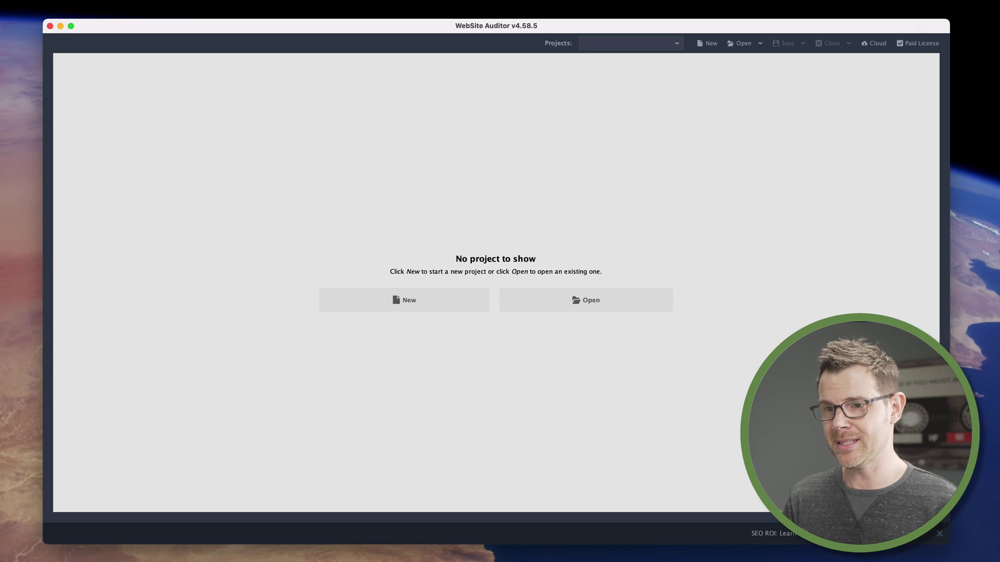
Start a new Entire website project for blog.profitabletools.com and advance to the crawler settings
left_click(421, 301)
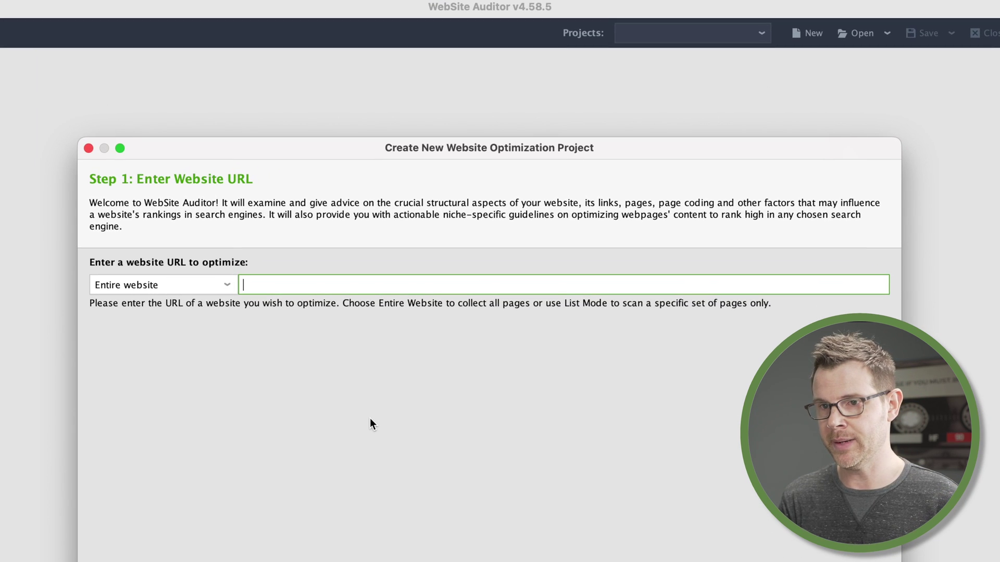
type("blog.")
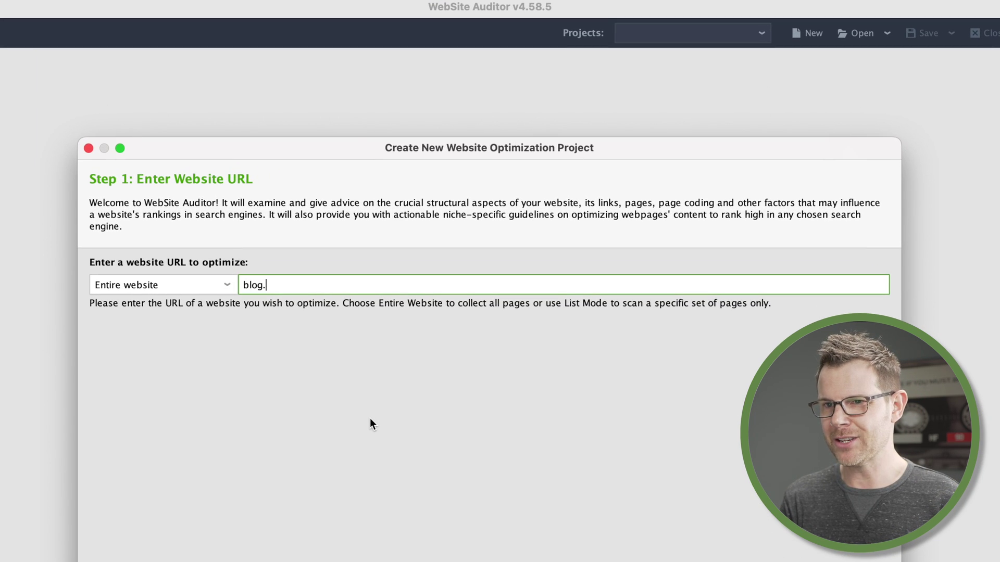
type("profitabletools.c")
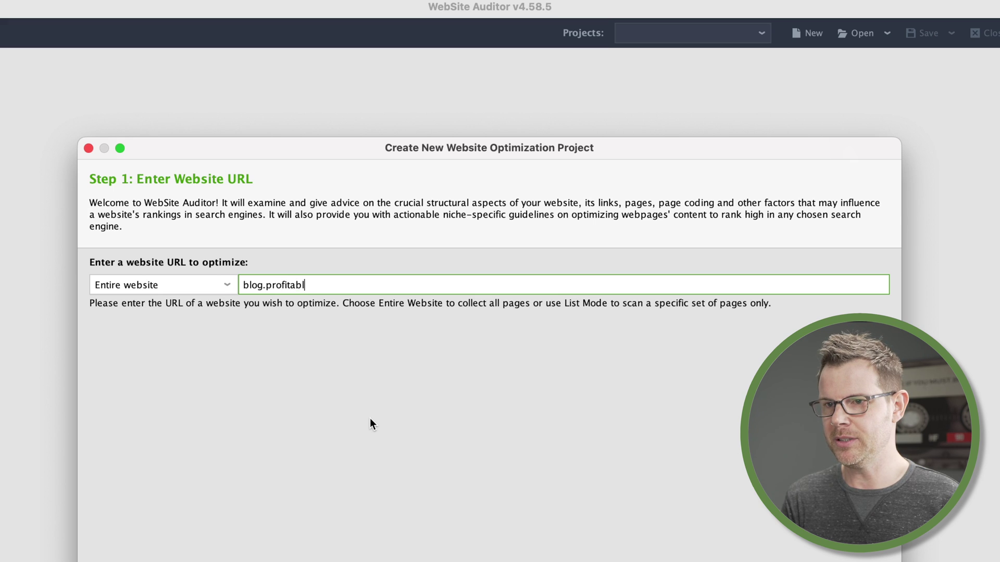
type("om")
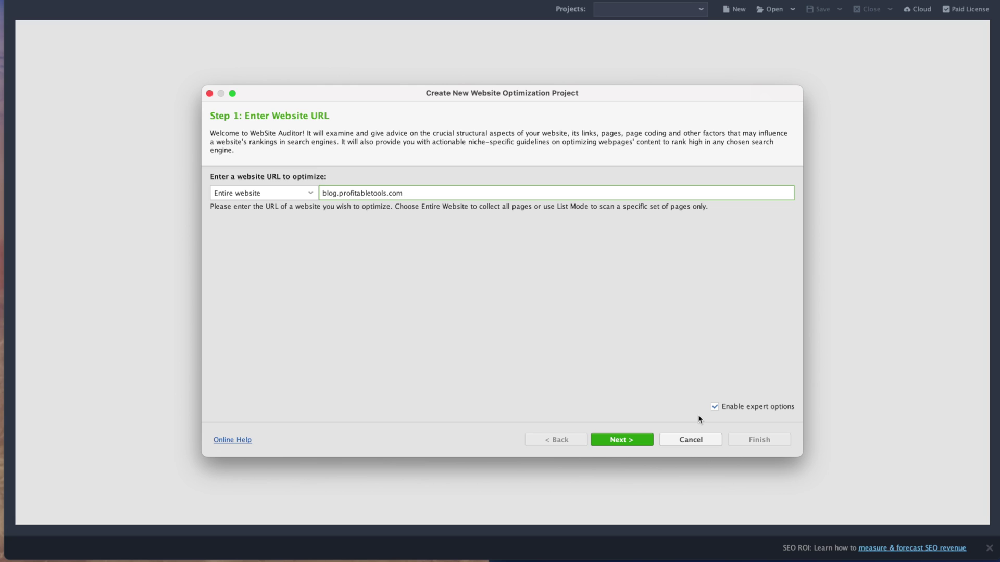
left_click(627, 441)
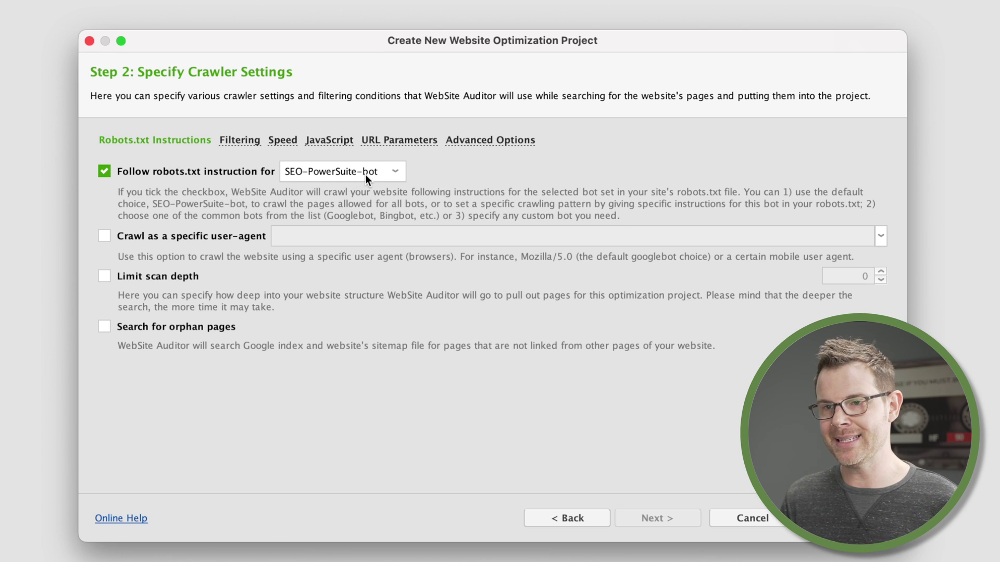
left_click(389, 170)
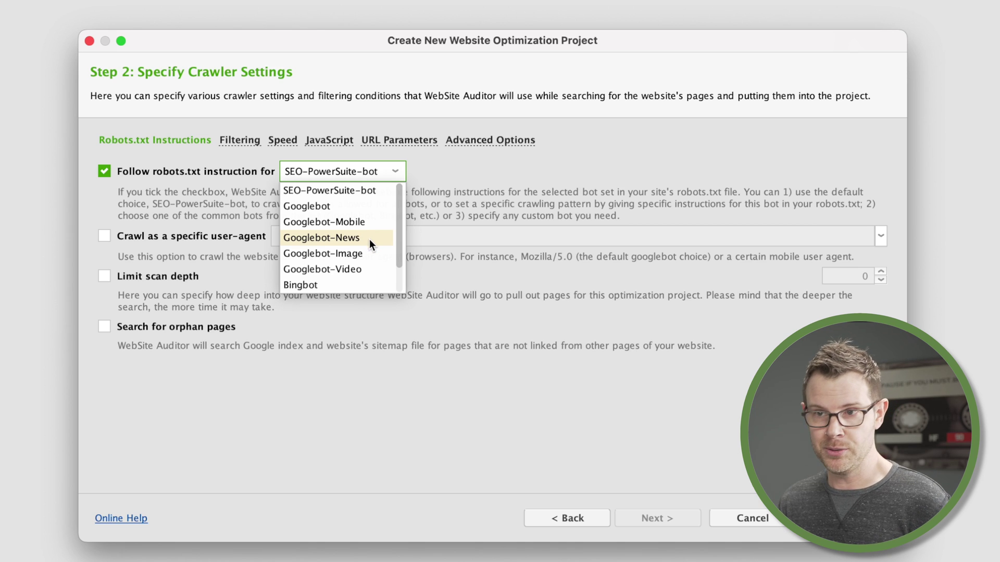
left_click(361, 191)
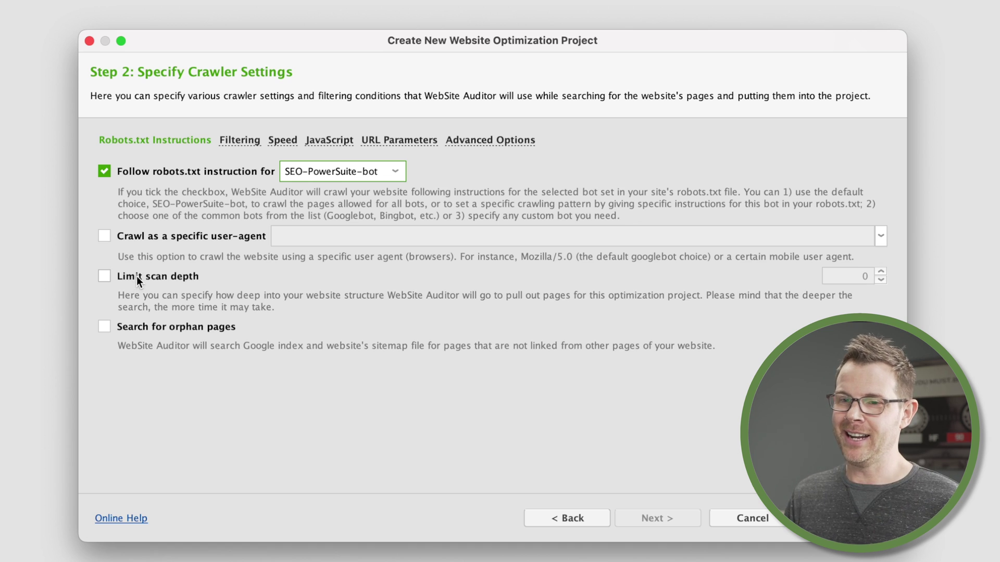
Set scan depth to 3 but leave depth limiting off, and enable orphan page search
left_click(137, 276)
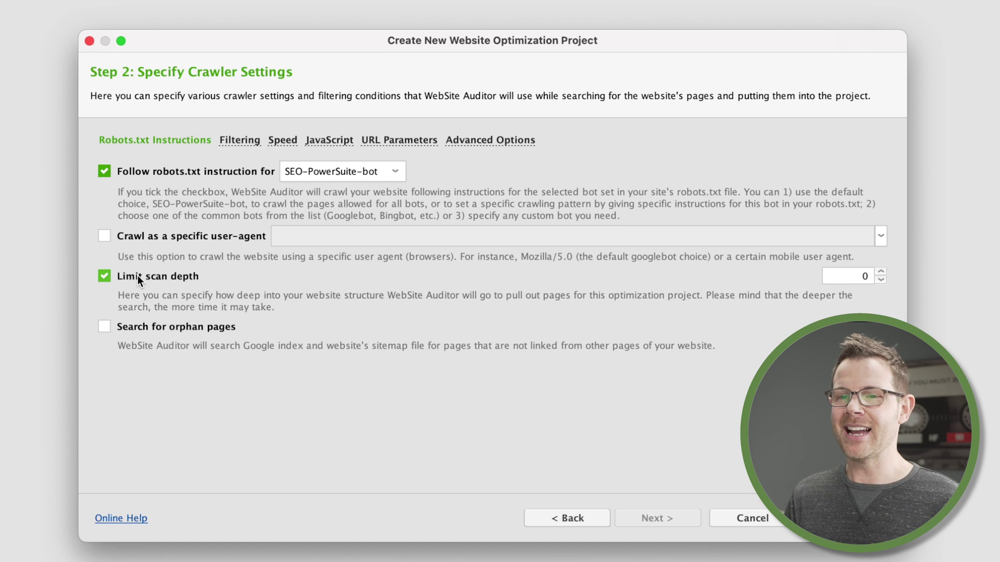
left_click(859, 277)
key("BackSpace")
type("3")
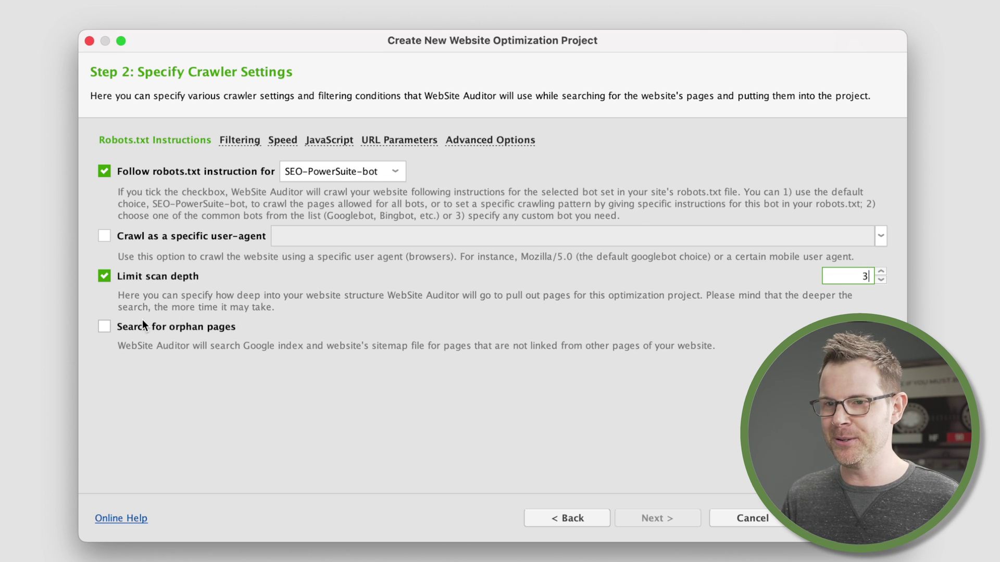
left_click(133, 277)
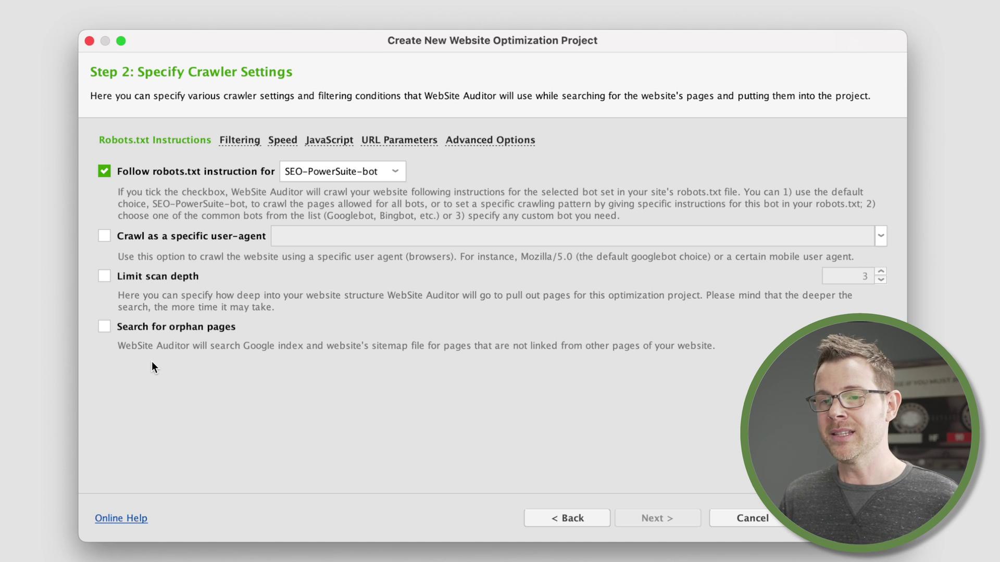
left_click(148, 327)
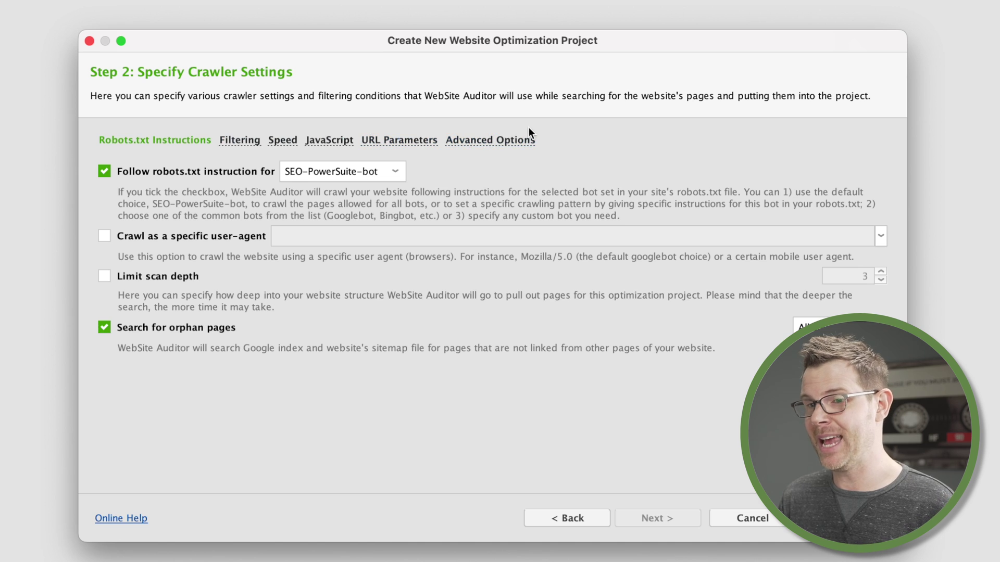
Enter a /wp-admin URL exclusion but leave it disabled, and include PDF files among collected resources
left_click(237, 141)
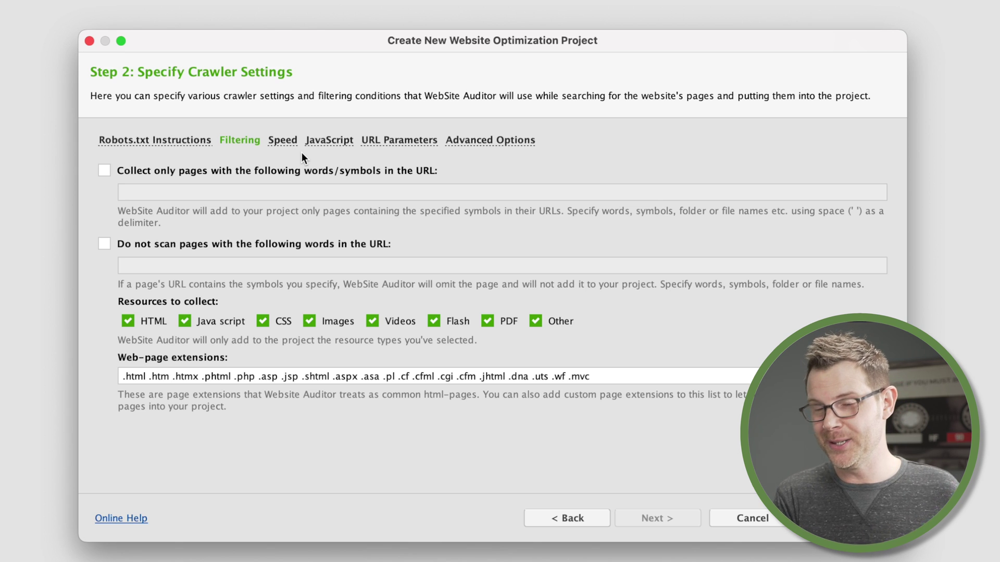
left_click(105, 244)
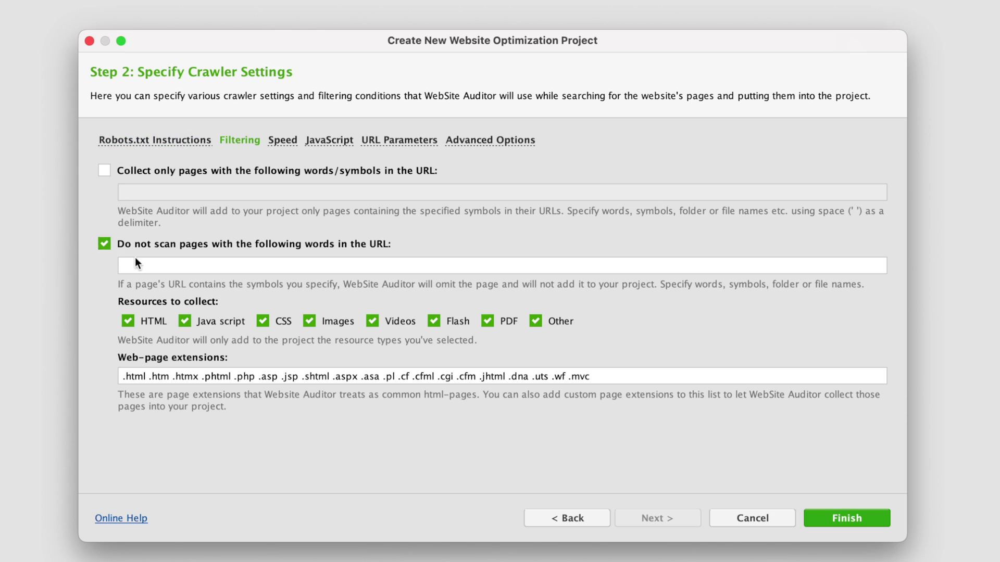
left_click(164, 267)
type("/wp-admin")
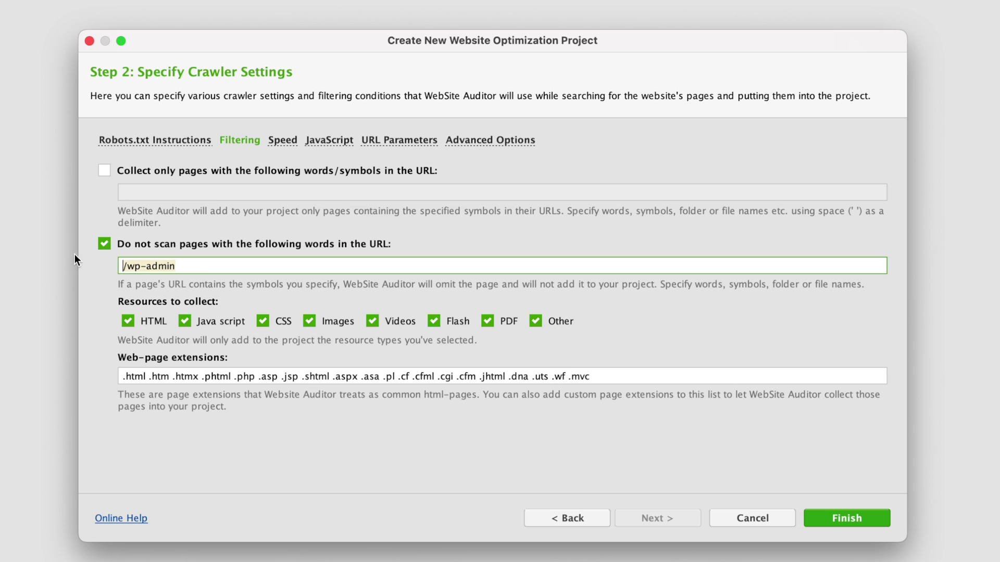
left_click(106, 244)
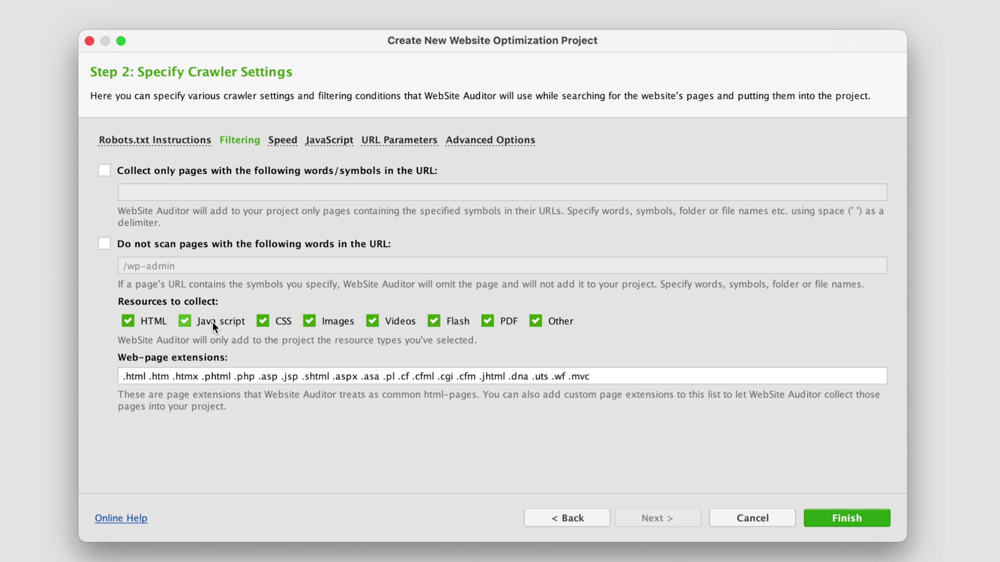
left_click(502, 321)
left_click(289, 142)
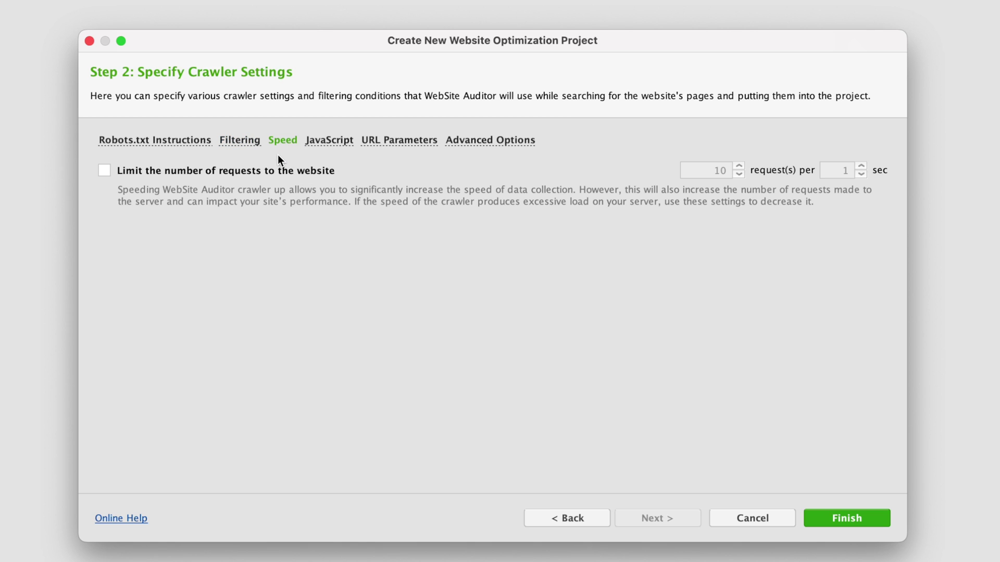
left_click(128, 172)
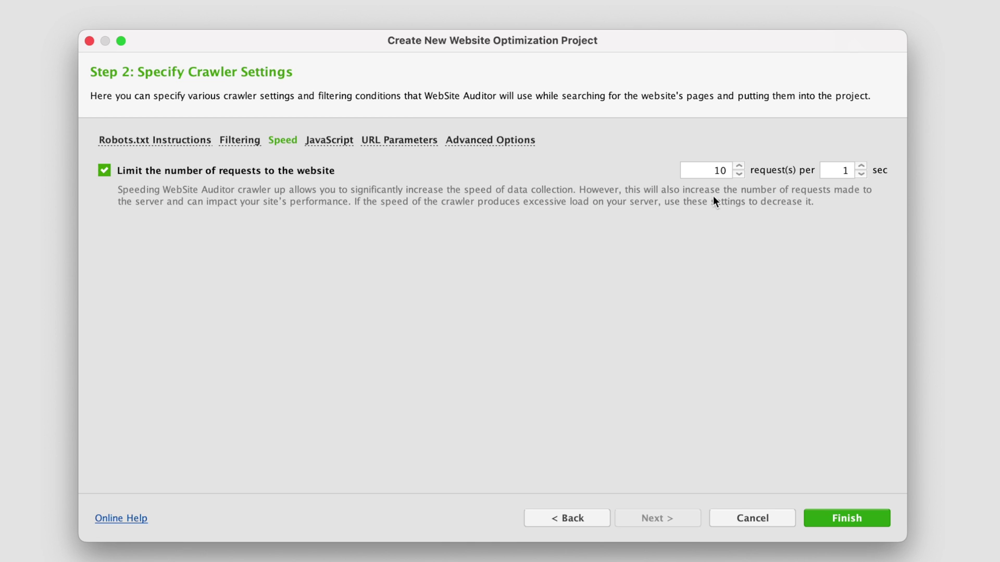
left_click(844, 171)
double_click(845, 171)
double_click(720, 170)
type("1")
left_click(211, 170)
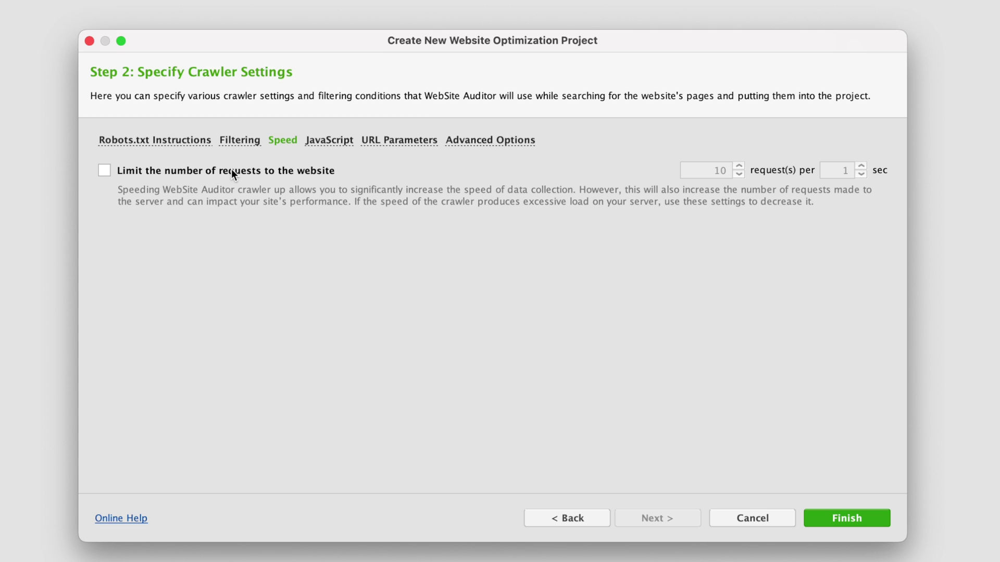
Review JavaScript rendering settings, then show advanced options with cookies, 'en' Accept-Language and password-protected crawling
left_click(319, 143)
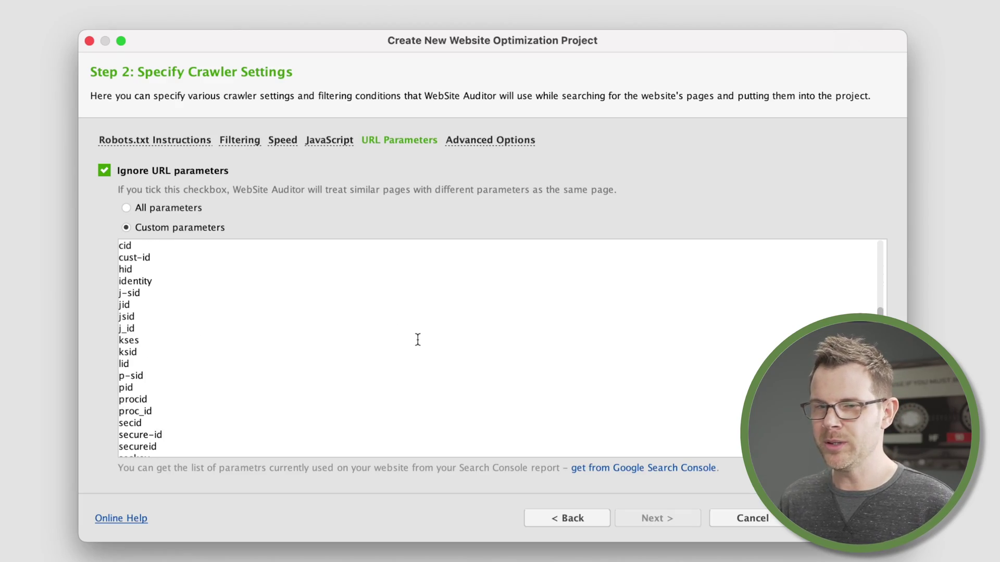
scroll(418, 339, "up", 4)
scroll(417, 339, "up", 2)
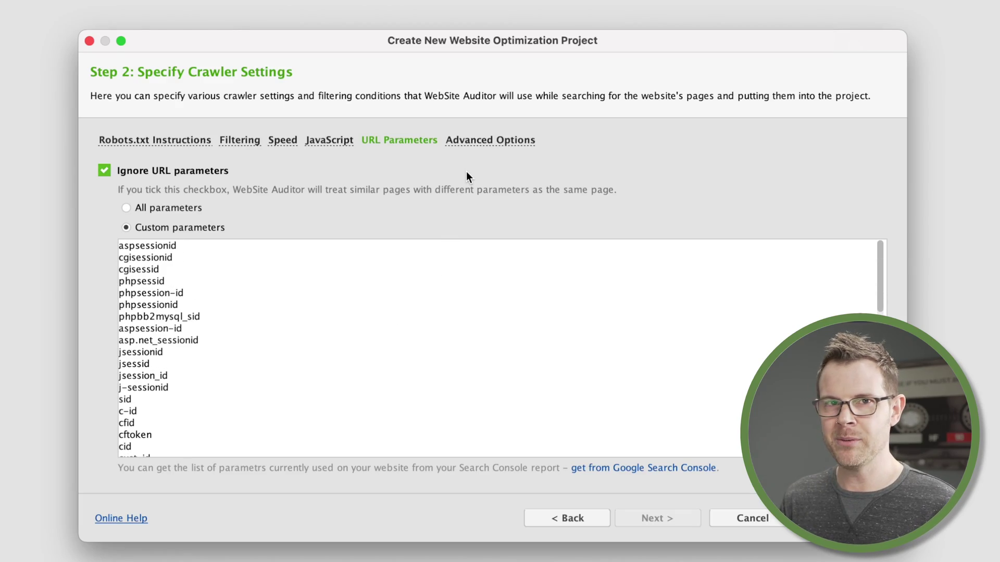
left_click(482, 140)
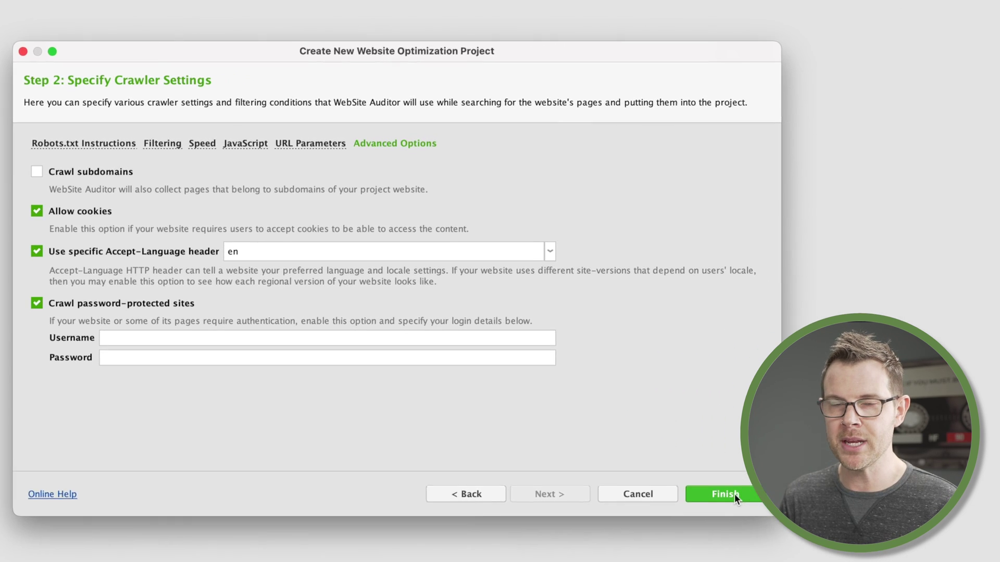
Finish the wizard to crawl blog.profitabletools.com and scroll through the resulting All pages table
left_click(856, 526)
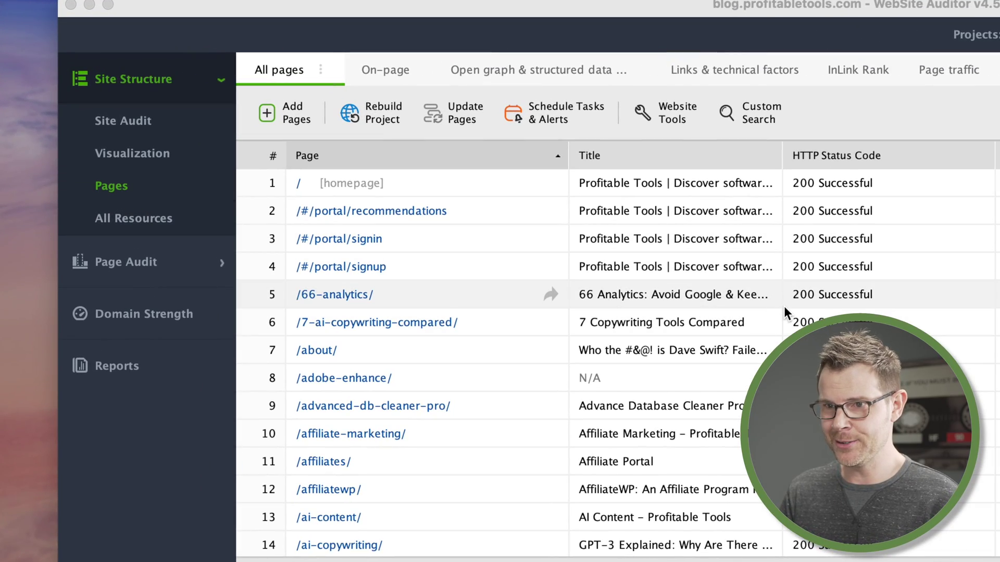
scroll(783, 306, "down", 15)
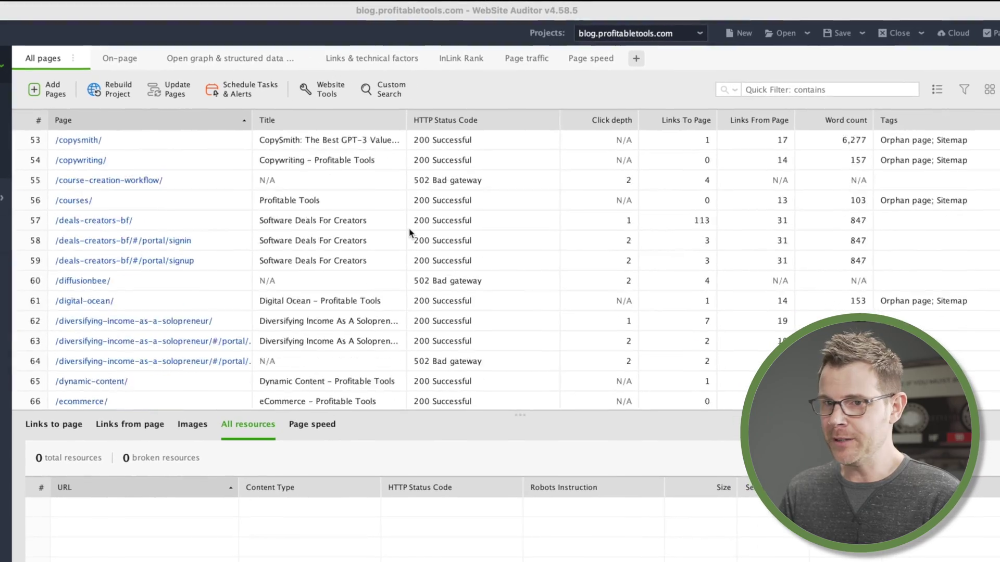
scroll(408, 231, "down", 20)
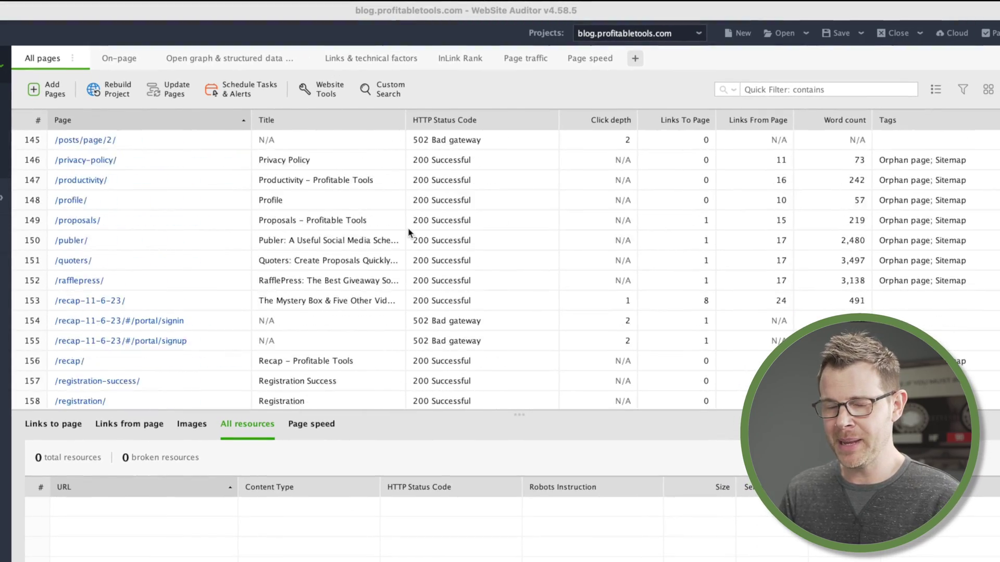
scroll(409, 232, "down", 3)
key("Home")
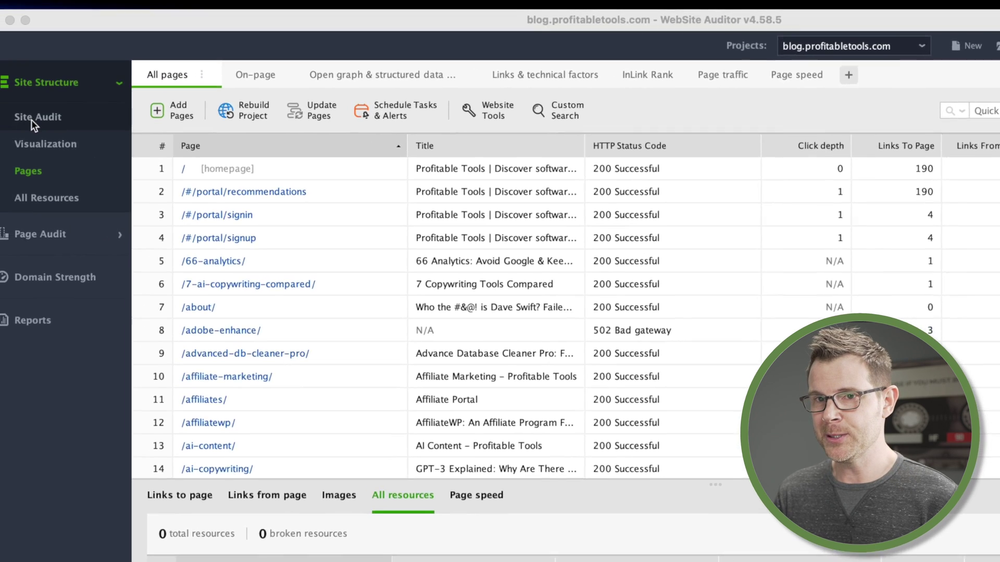
Open the Site Audit report showing 183 errors, 368 warnings and 79 resources with 5xx codes
left_click(35, 120)
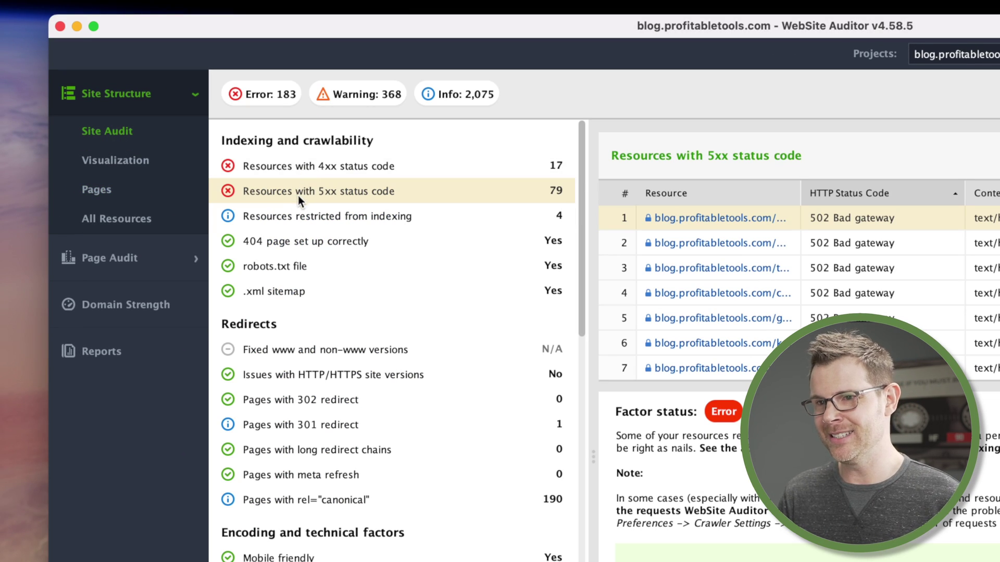
List the 17 resources with 4xx codes (403, 404, unknown host) and scroll through them
left_click(254, 170)
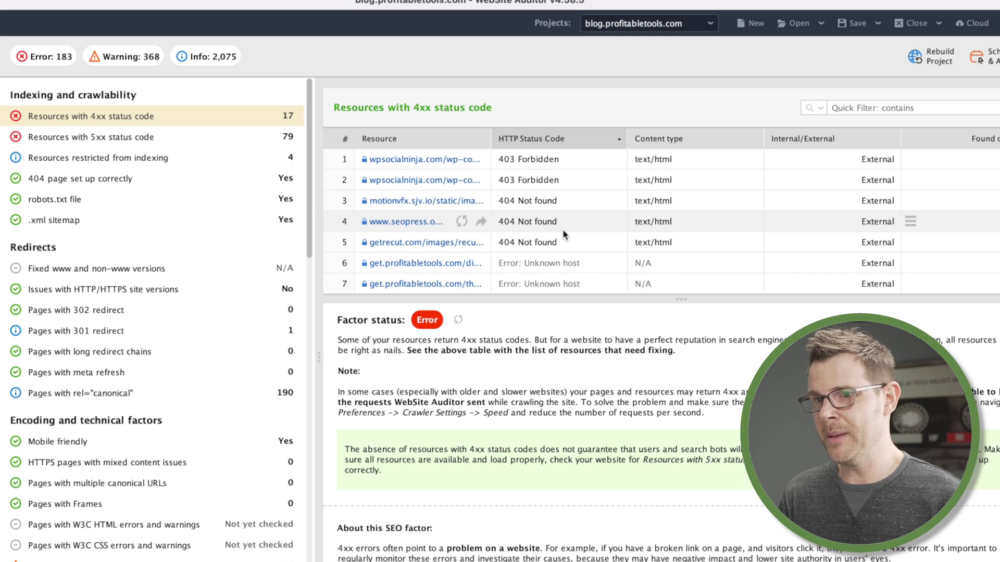
scroll(566, 232, "down", 5)
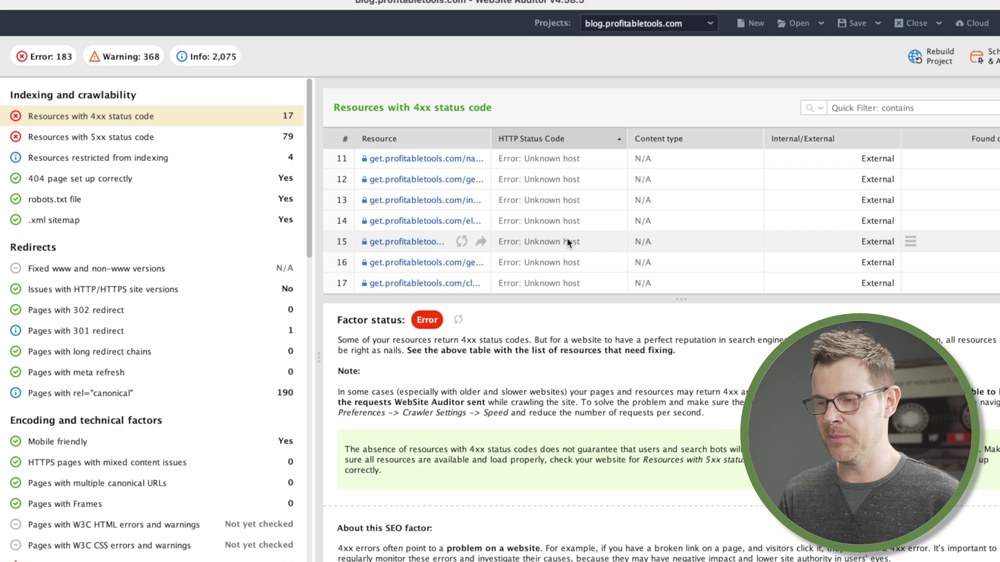
scroll(567, 237, "up", 3)
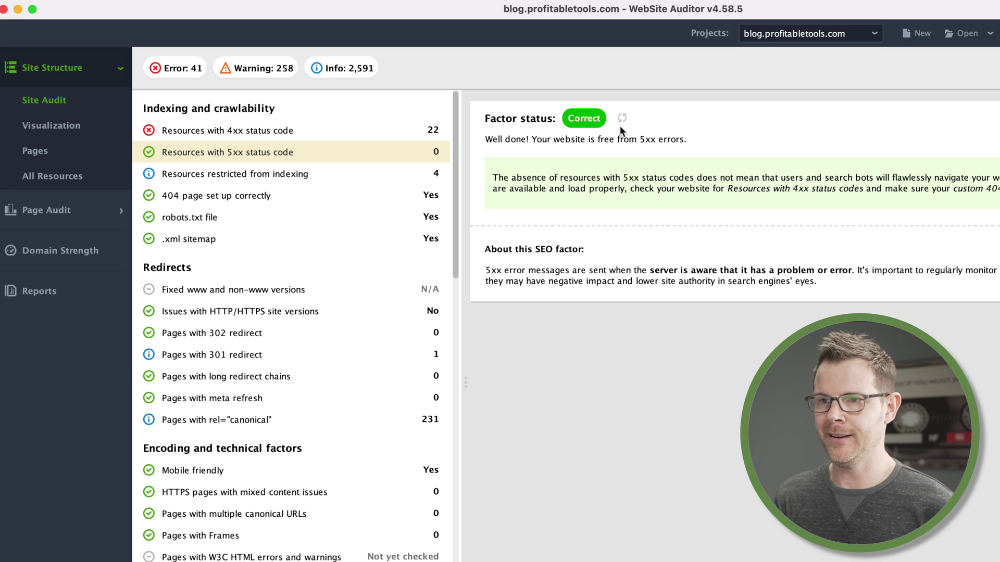
Filter the audit factors to the 41 errors: 4xx resources, broken images and duplicate titles
scroll(443, 204, "down", 3)
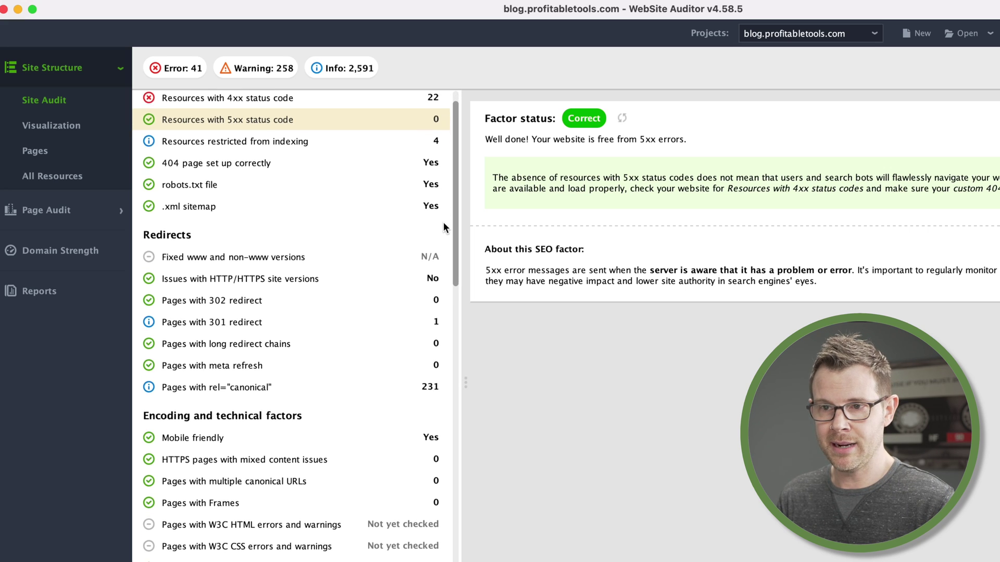
scroll(443, 224, "down", 5)
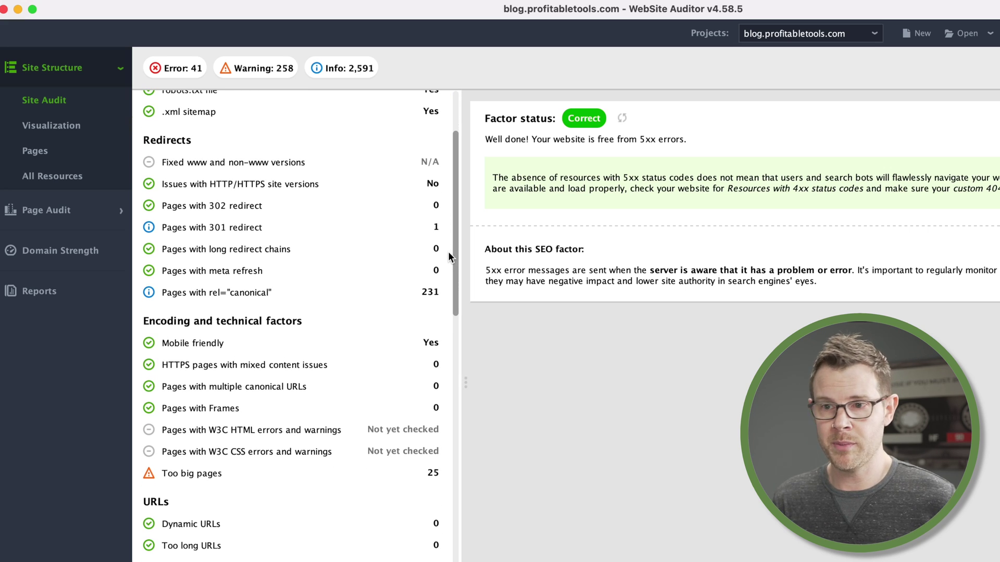
scroll(447, 252, "up", 5)
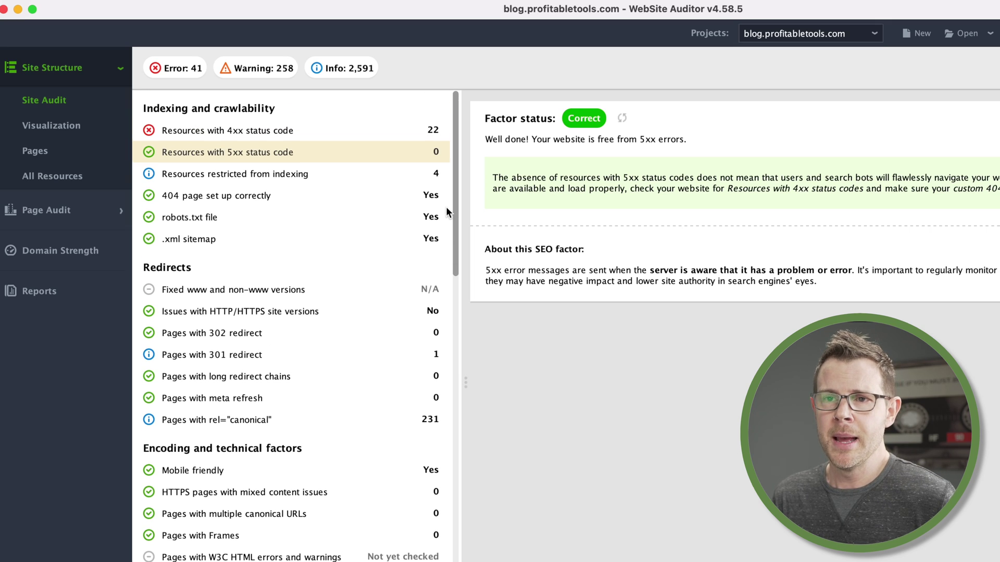
left_click(179, 68)
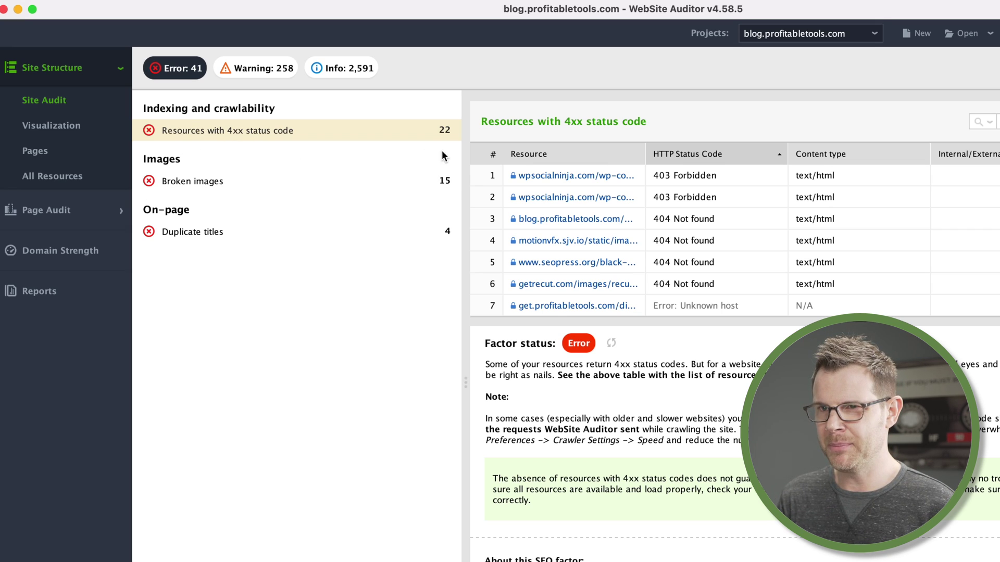
Show the 15 broken images with their pages, image URLs and 404/403 statuses, scrolling the table
left_click(213, 182)
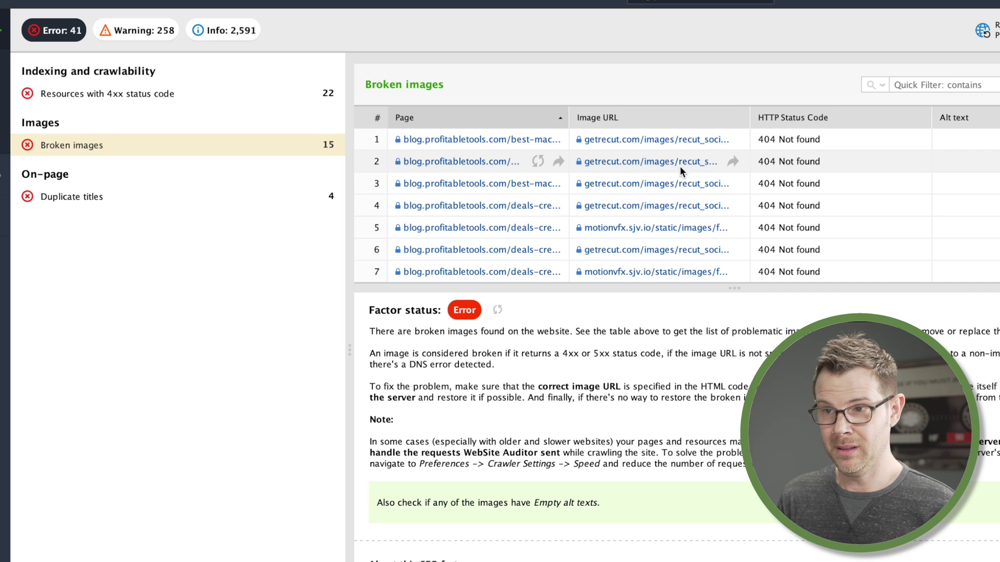
scroll(677, 172, "down", 4)
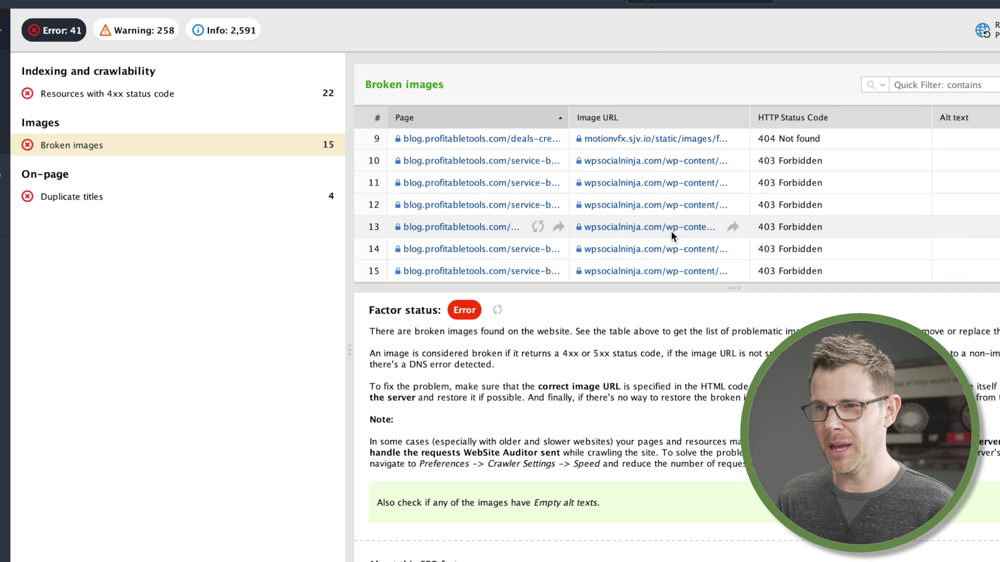
scroll(671, 230, "up", 4)
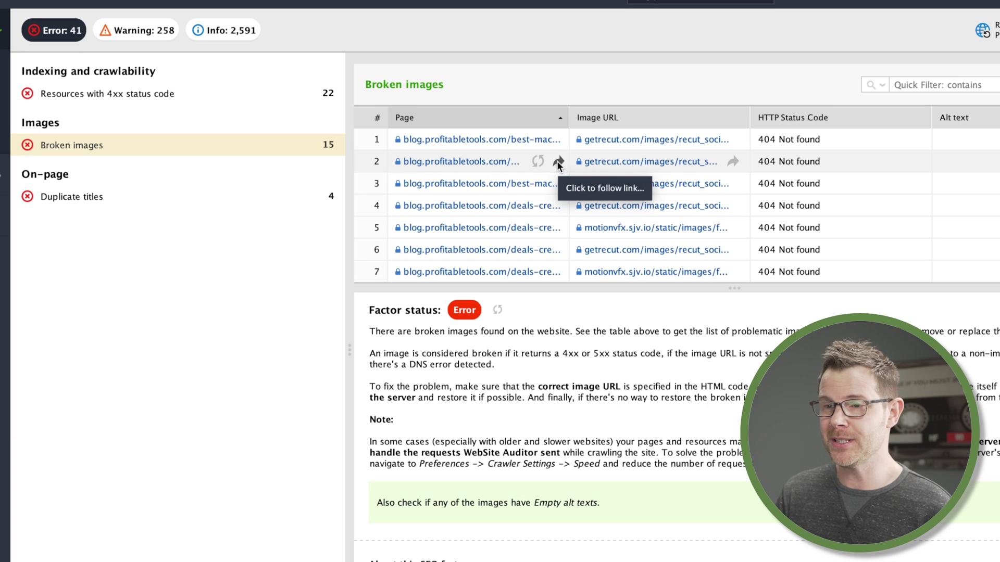
Open the Best Mac App Deals post in Firefox, dismiss the sign-in popup and scroll through it
left_click(557, 161)
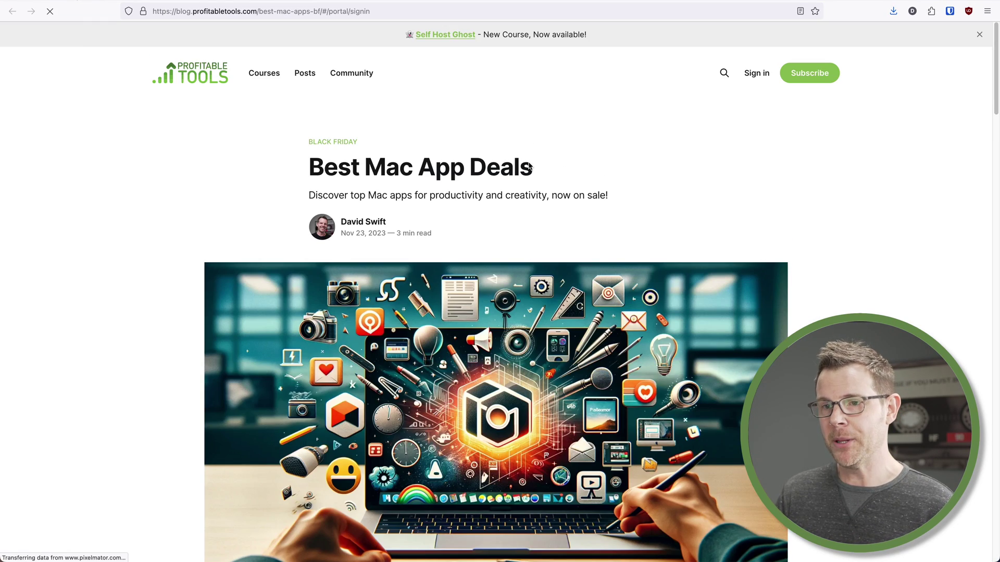
left_click(604, 73)
scroll(707, 348, "down", 2)
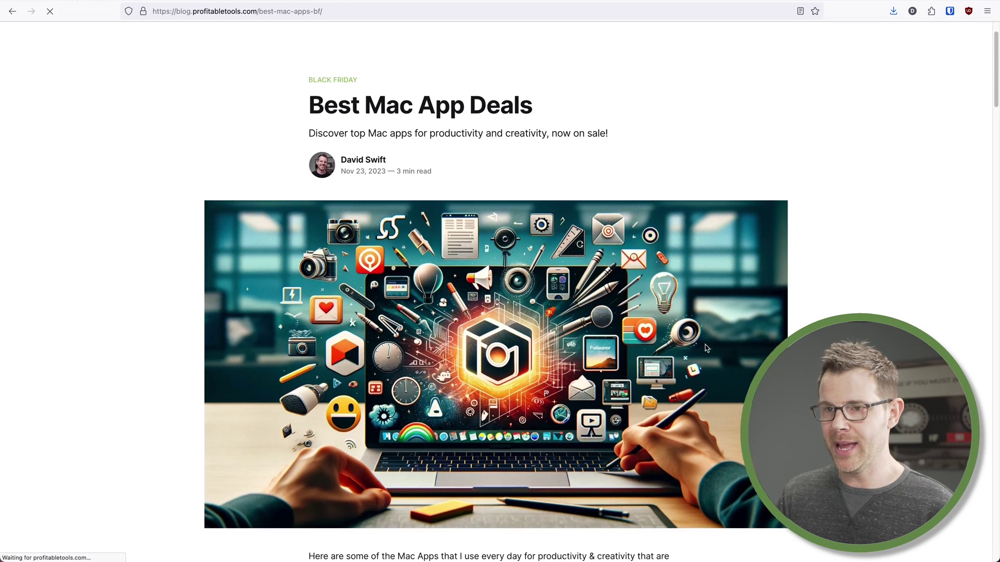
scroll(706, 348, "down", 8)
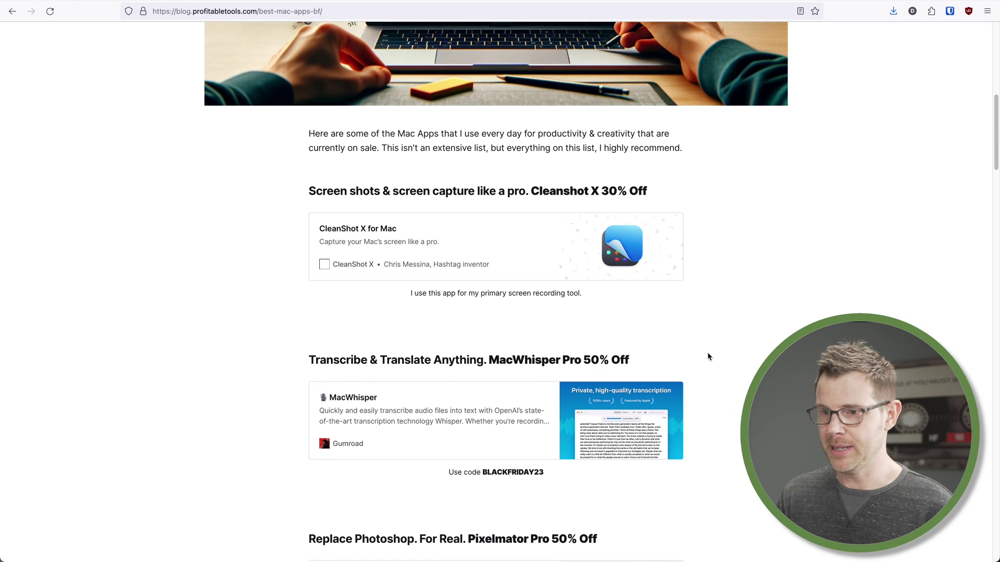
scroll(708, 356, "down", 11)
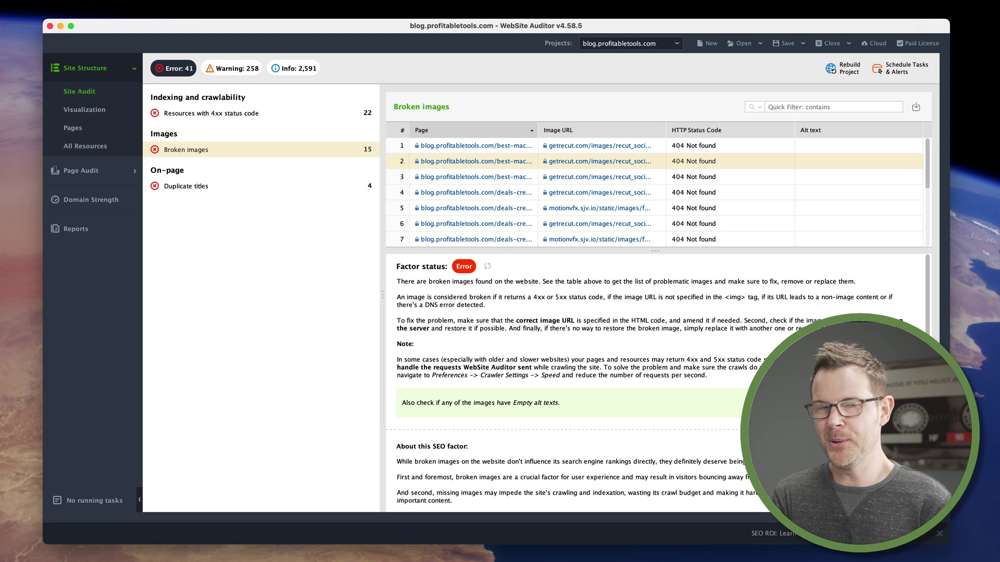
List the four pages with duplicate titles and add the 258 warning factors to the issue list
left_click(220, 182)
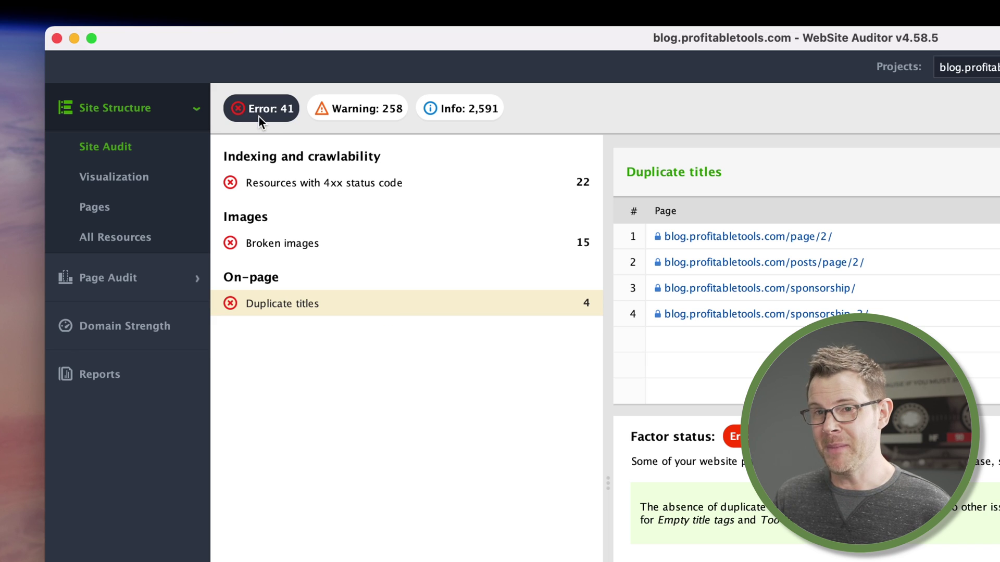
left_click(345, 108)
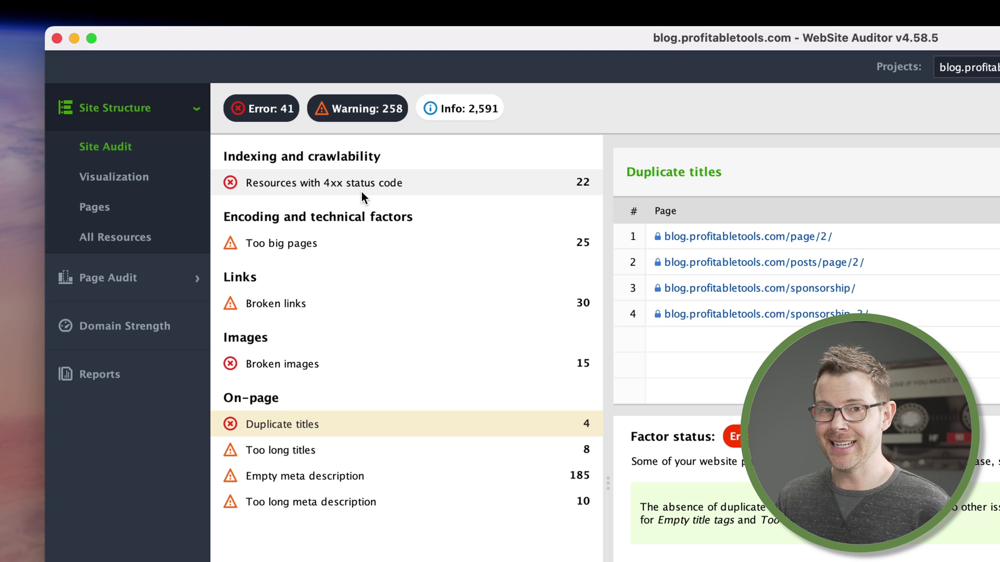
Hide the 41 error factors so only warnings remain, then show the 30 broken outgoing links
left_click(258, 108)
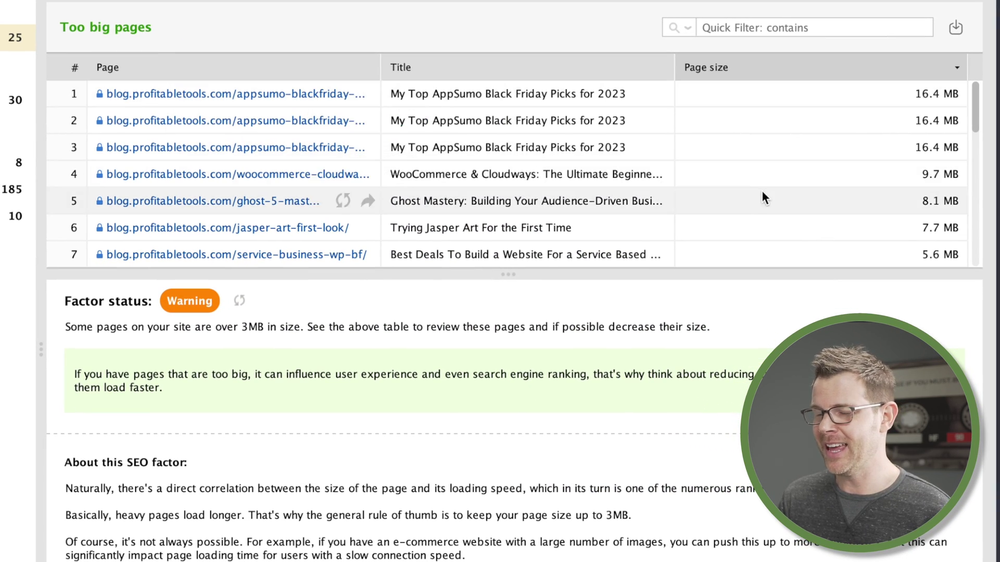
scroll(759, 205, "down", 10)
scroll(758, 208, "up", 2)
scroll(756, 208, "up", 7)
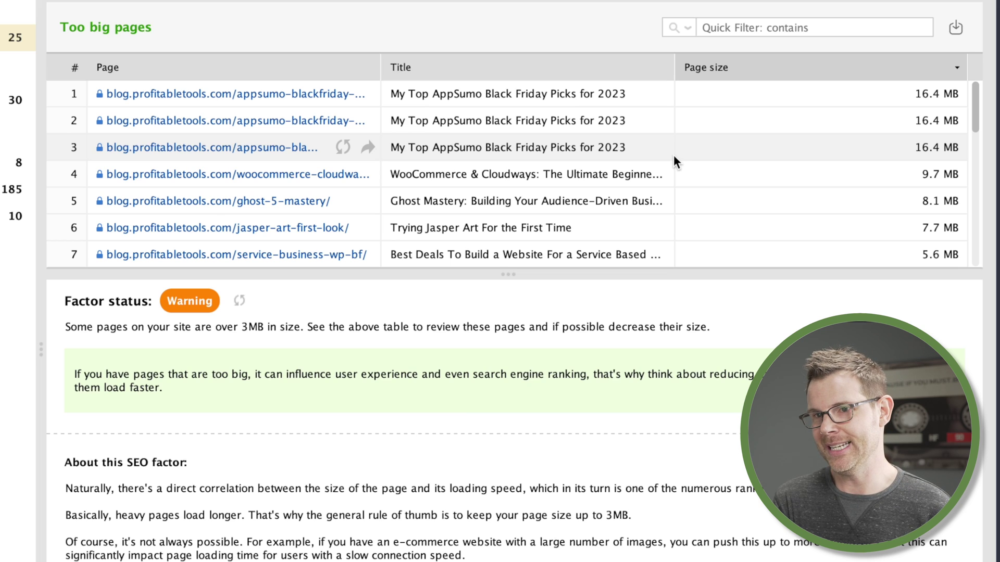
left_click(18, 99)
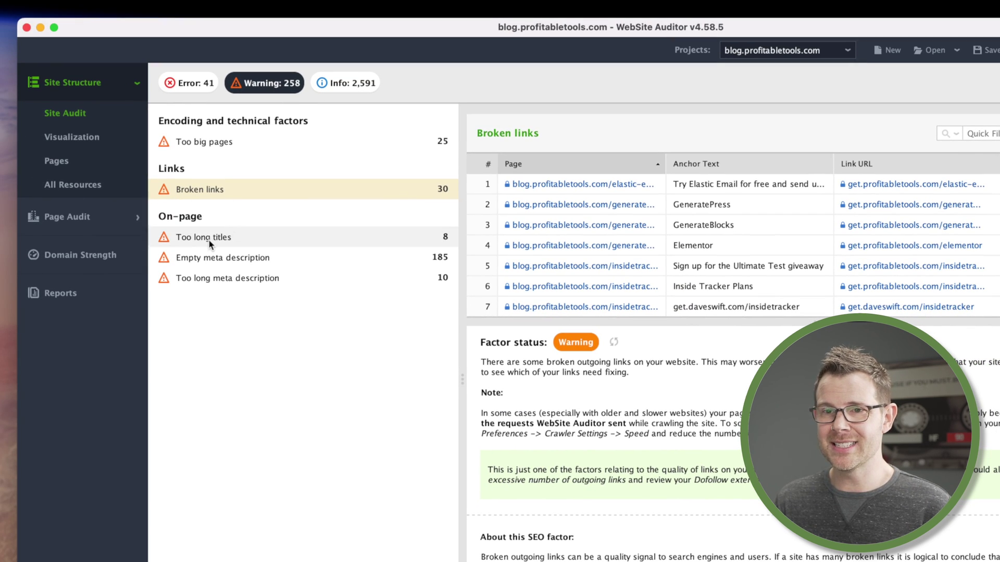
Review the pages with too long titles, empty meta descriptions and too long meta descriptions
left_click(210, 239)
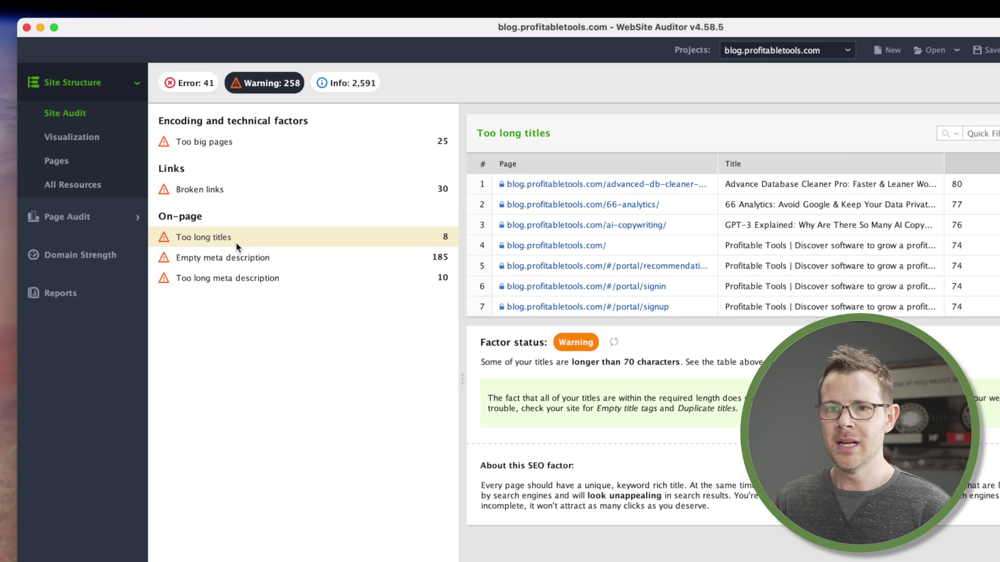
left_click(285, 257)
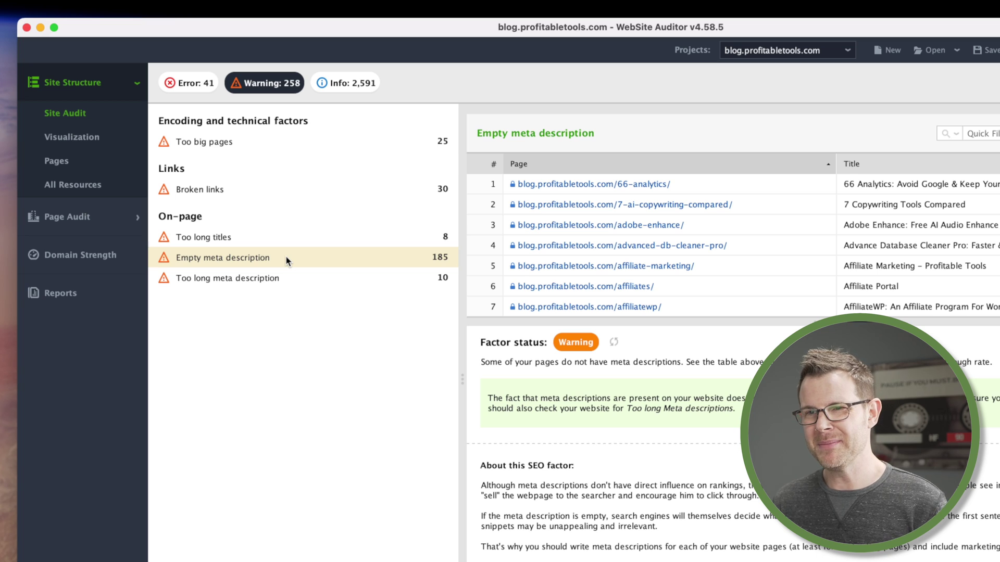
scroll(832, 241, "down", 4)
scroll(832, 243, "up", 4)
mouse_move(834, 249)
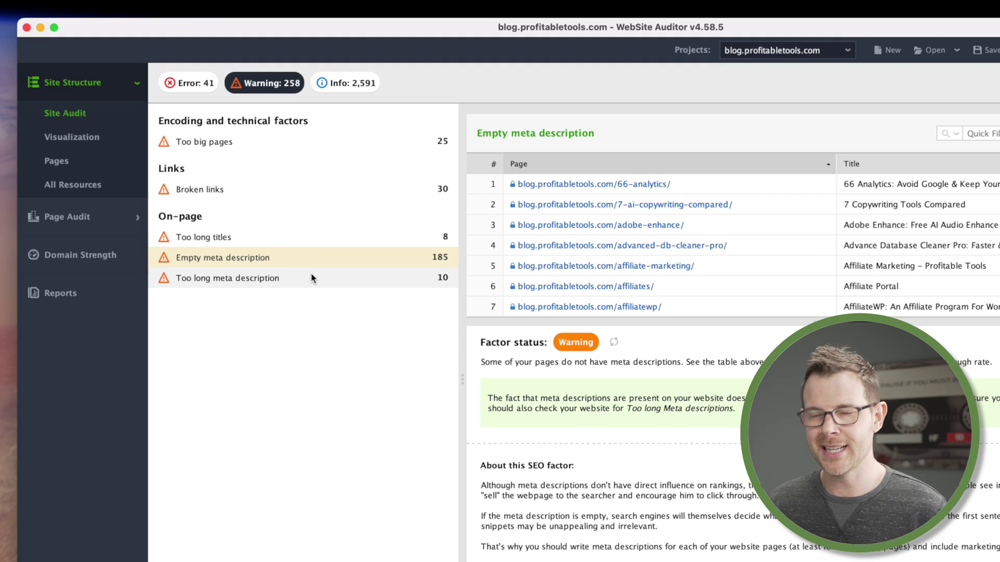
left_click(295, 279)
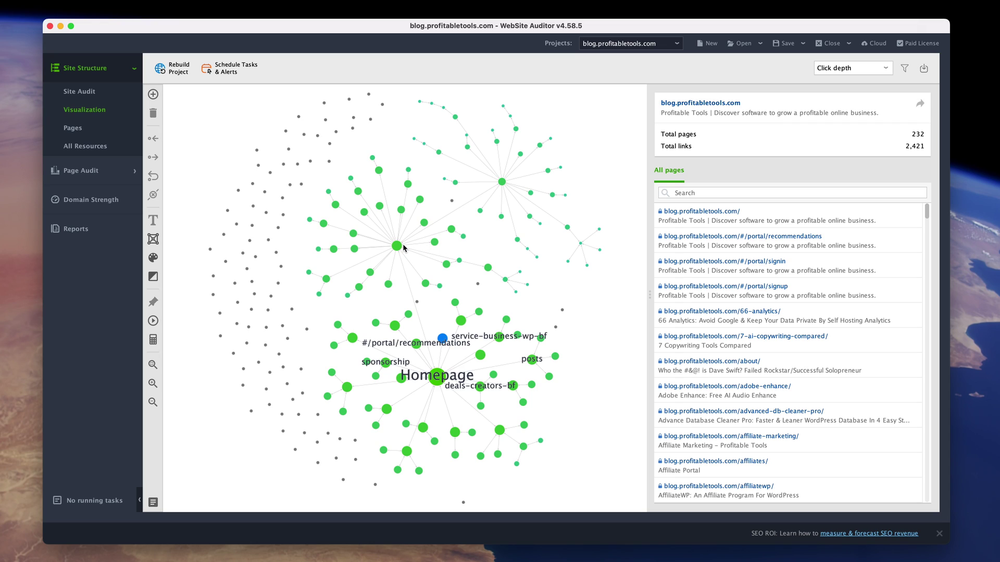
Color the site-structure graph nodes by Sitemap, Orphan page and Google index status
left_click_drag(398, 243, 373, 271)
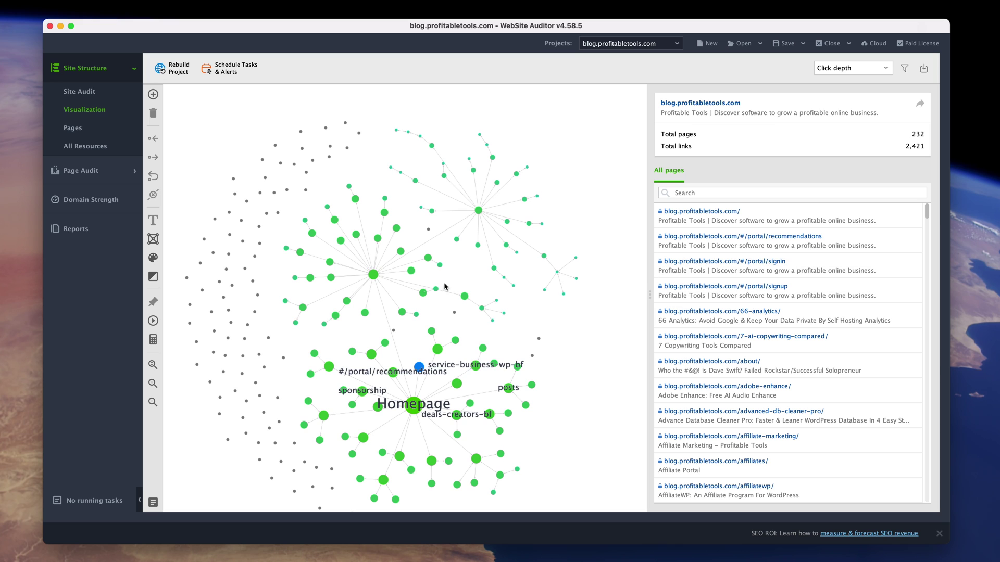
scroll(351, 312, "up", 5)
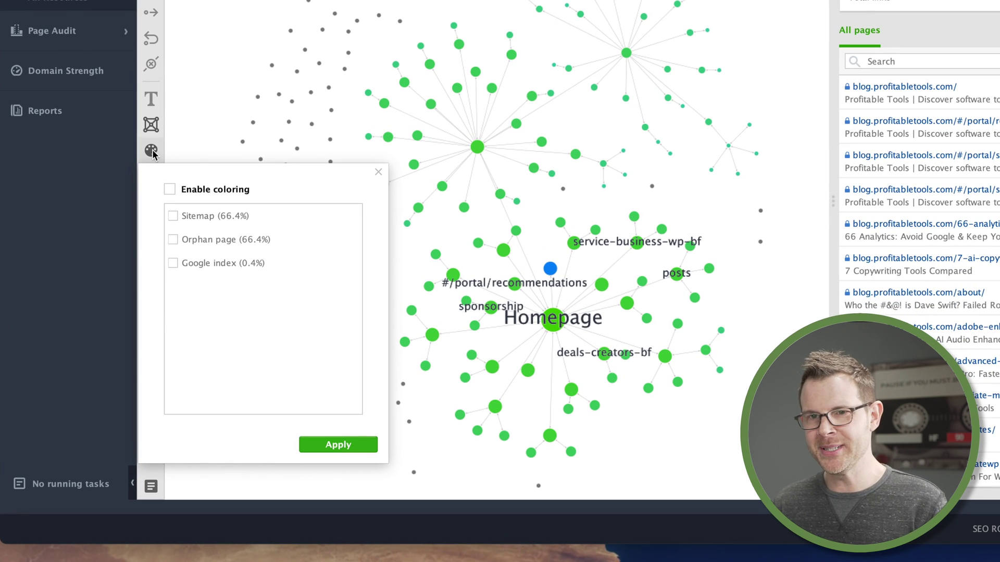
left_click(179, 191)
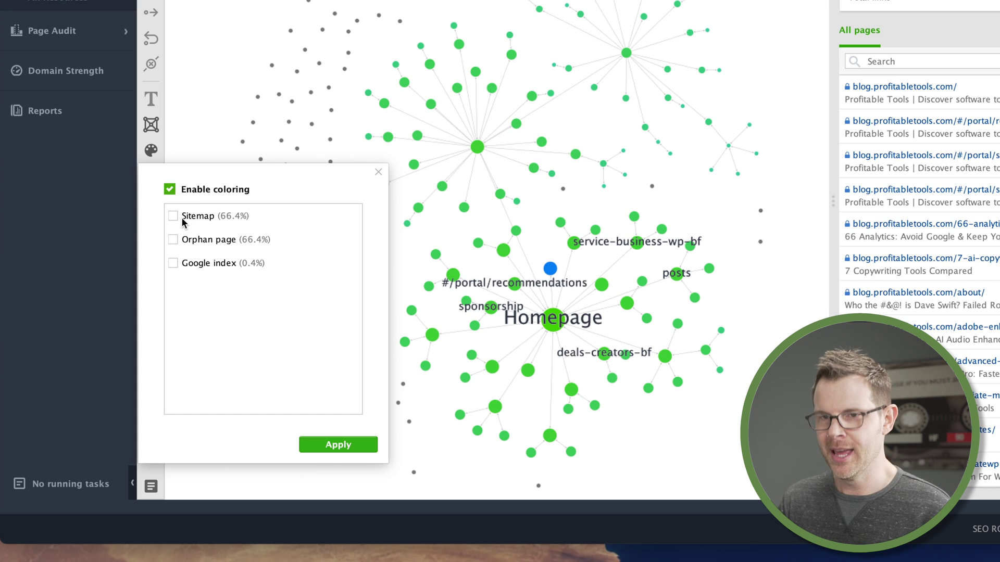
left_click(184, 216)
left_click(188, 240)
left_click(197, 265)
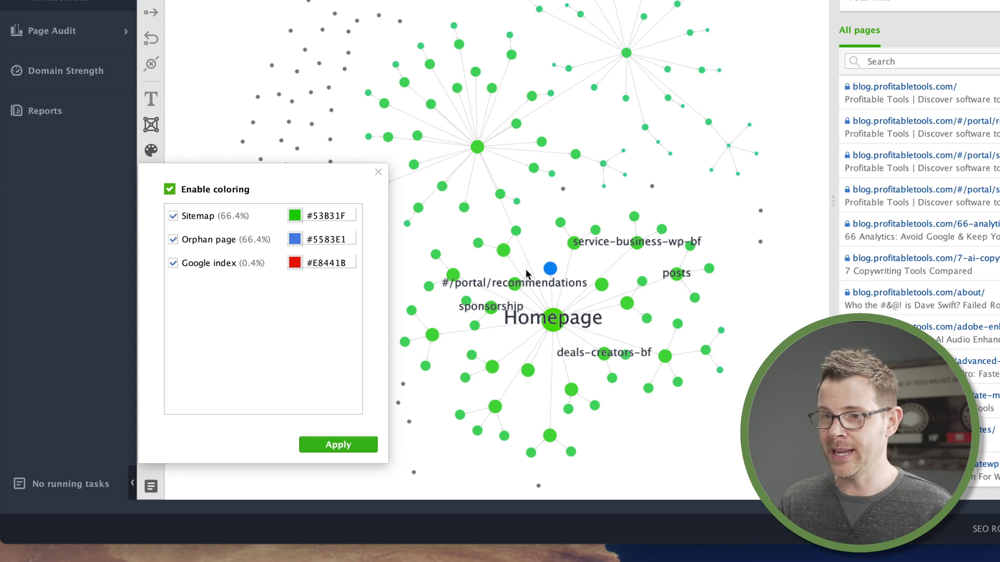
mouse_move(550, 270)
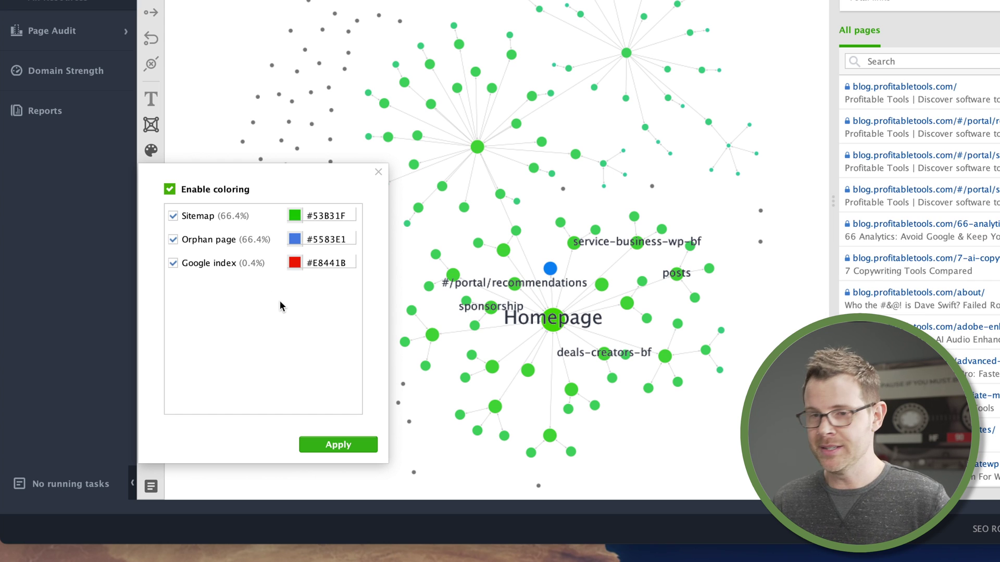
left_click(359, 446)
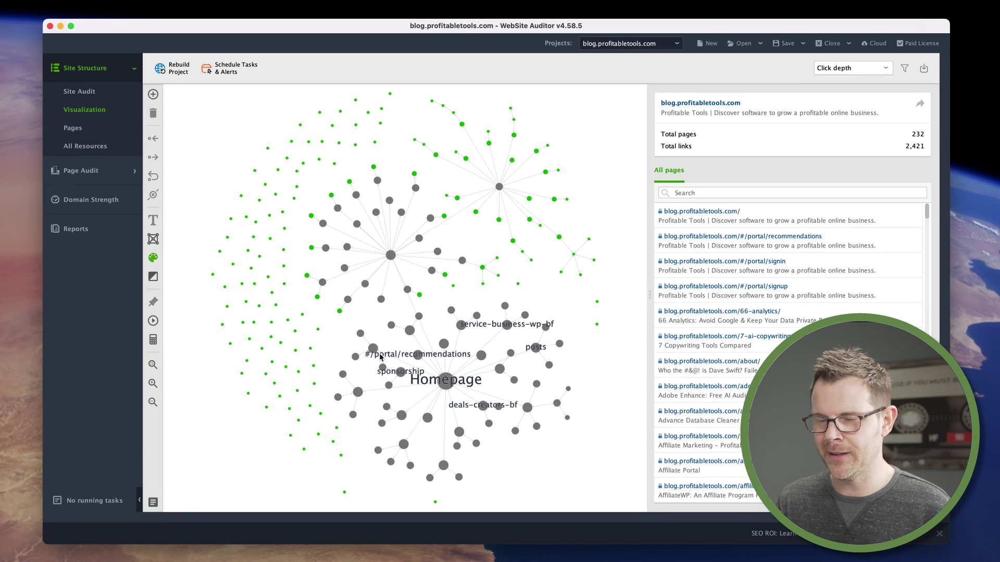
mouse_move(495, 200)
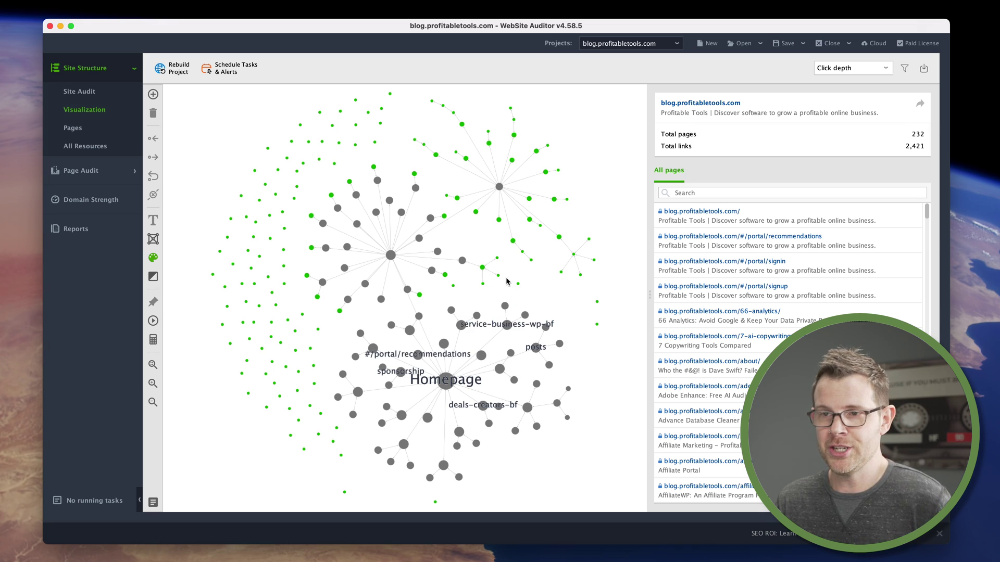
View the Pages table's On-page and Links & technical factors column sets, then return to All pages
left_click(153, 258)
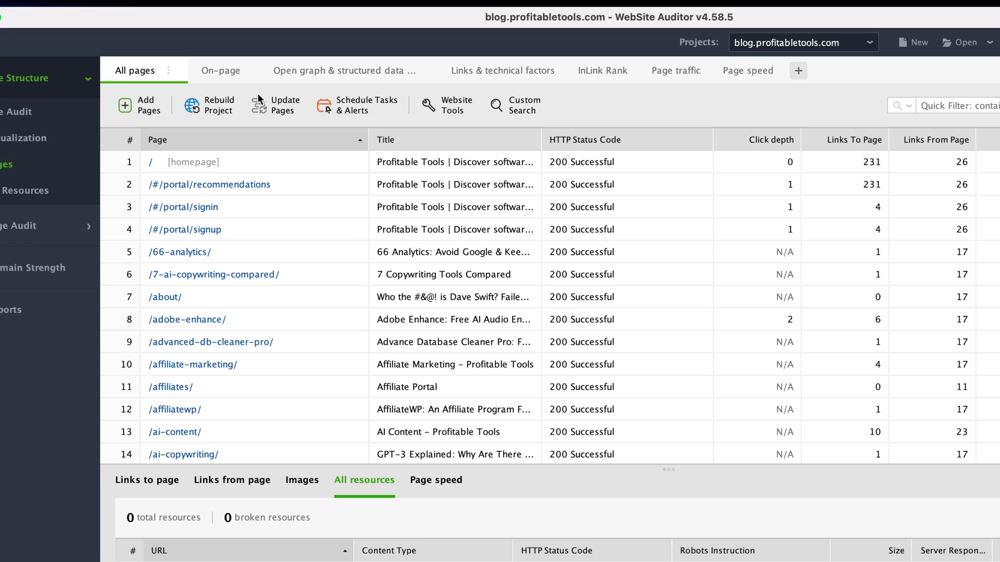
left_click(223, 71)
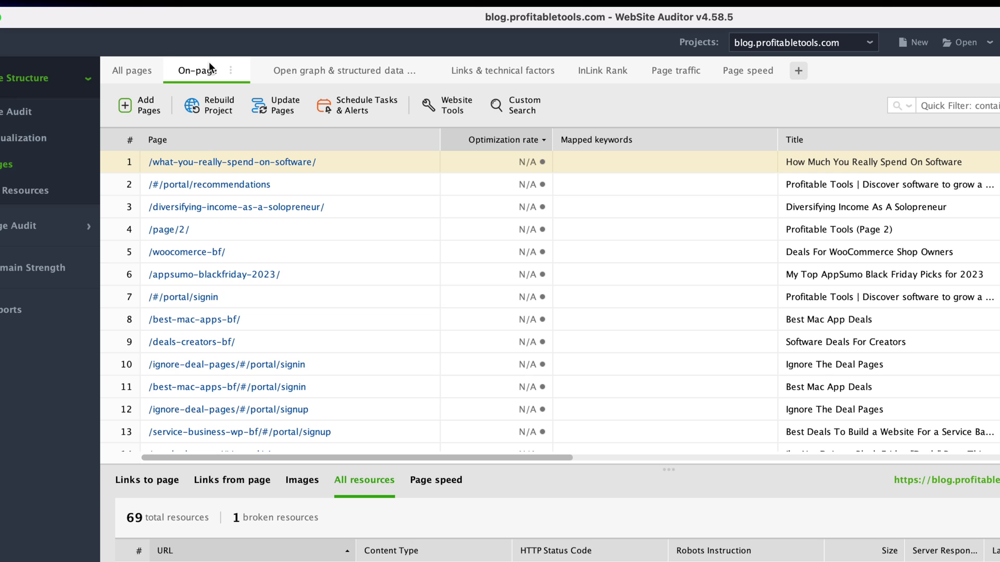
left_click(497, 70)
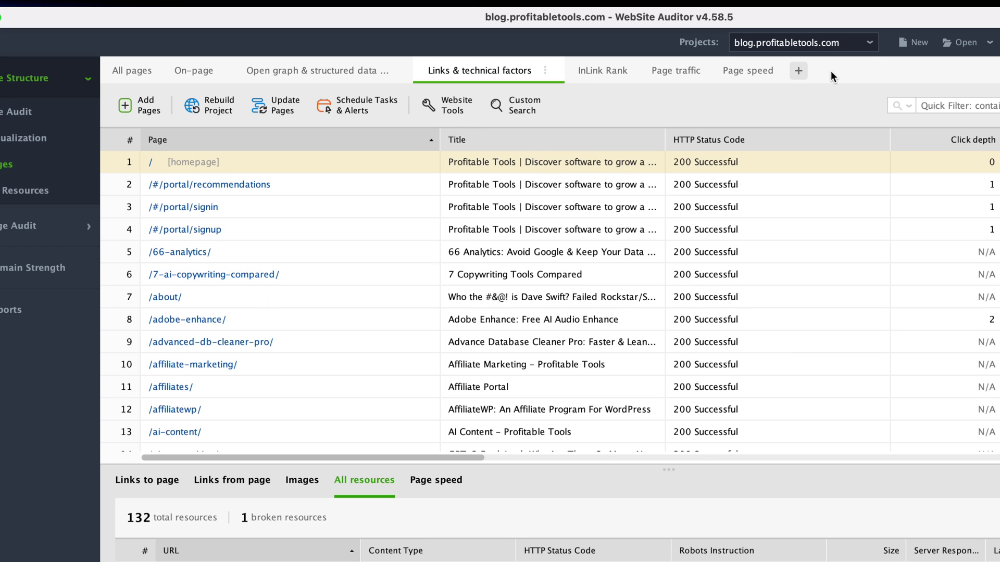
left_click(141, 71)
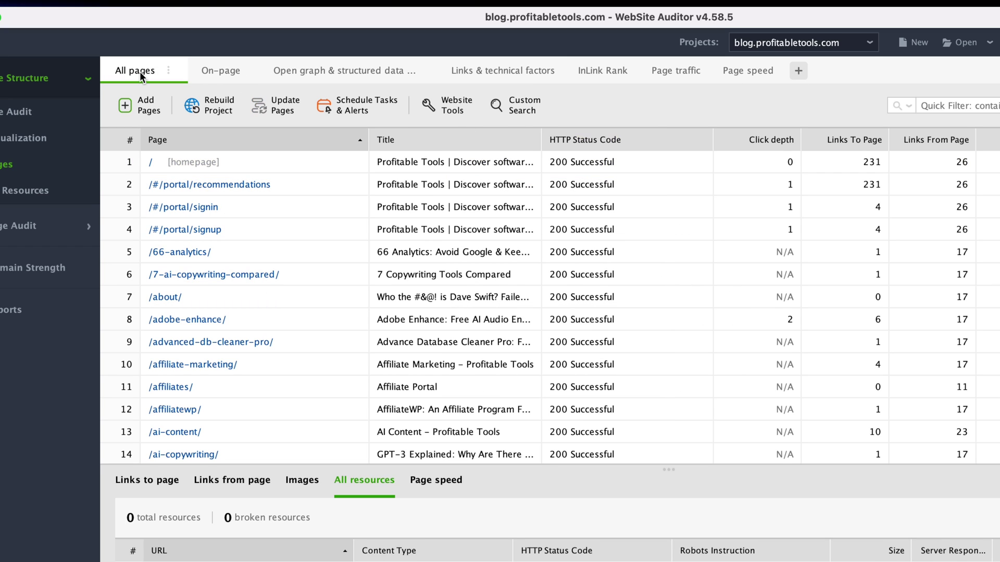
Add a New Workspace tab, leaving its column setup unchanged
left_click(798, 71)
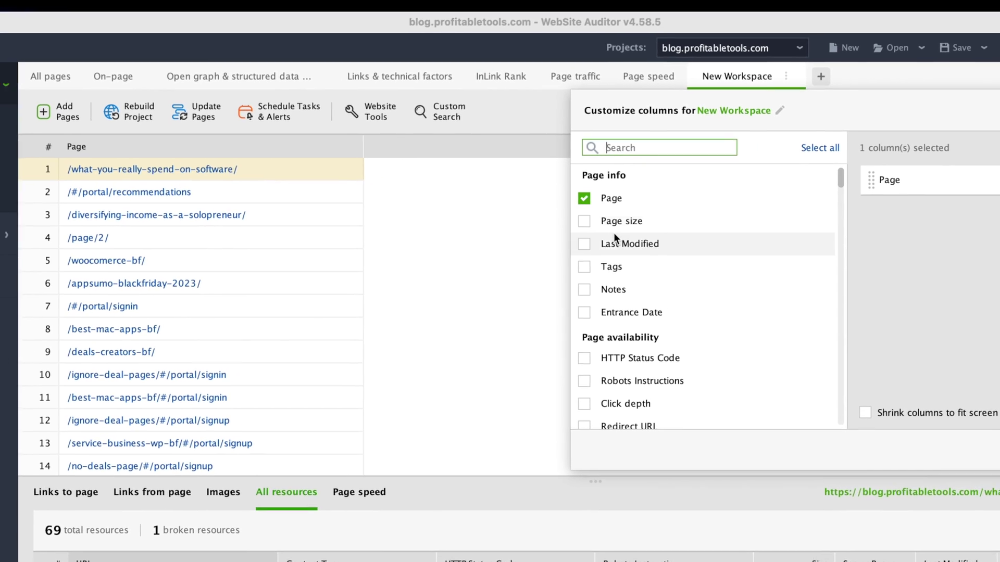
scroll(688, 226, "down", 5)
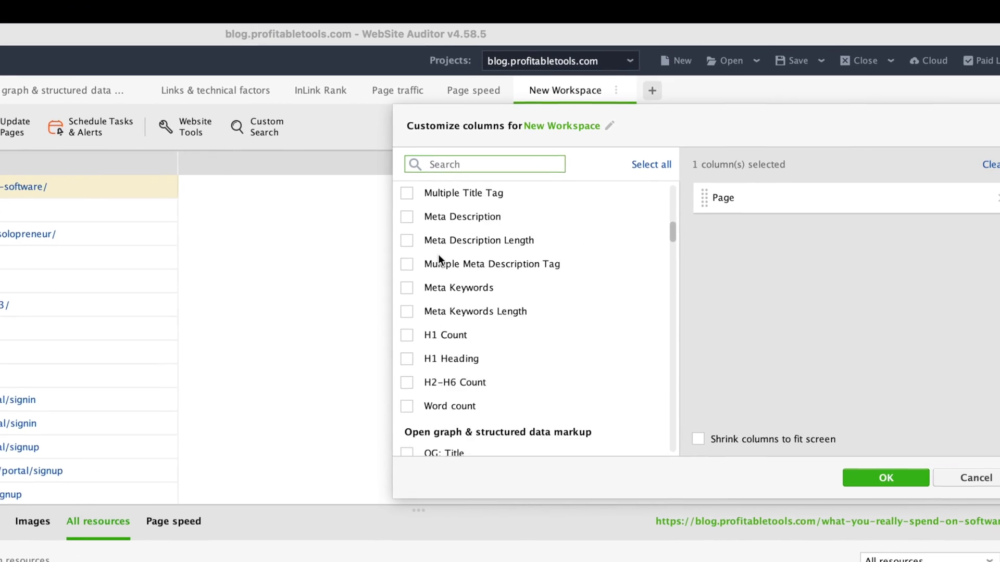
scroll(435, 261, "down", 15)
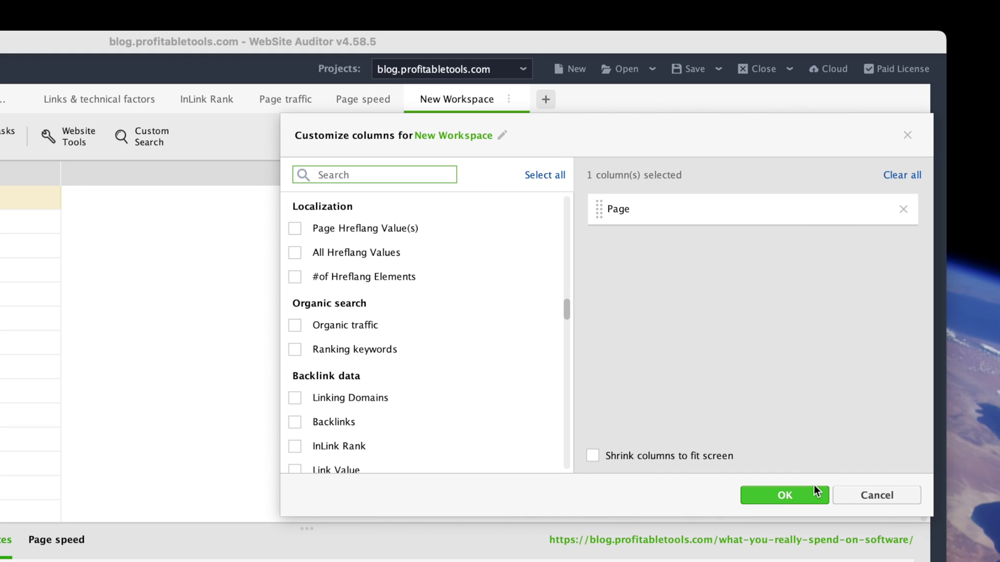
left_click(871, 493)
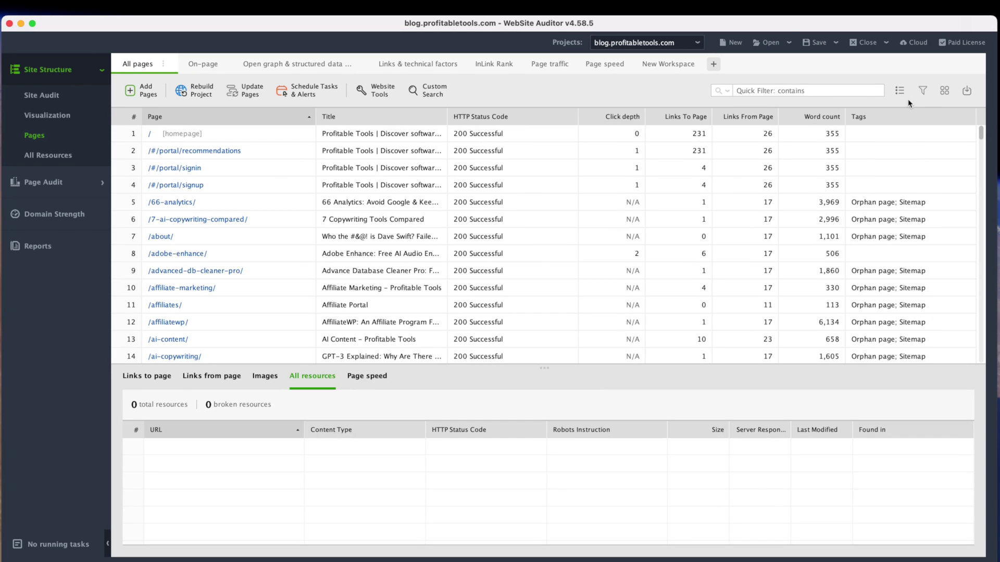
Add a Title Length column to the All pages table, placed right after Title
left_click(944, 90)
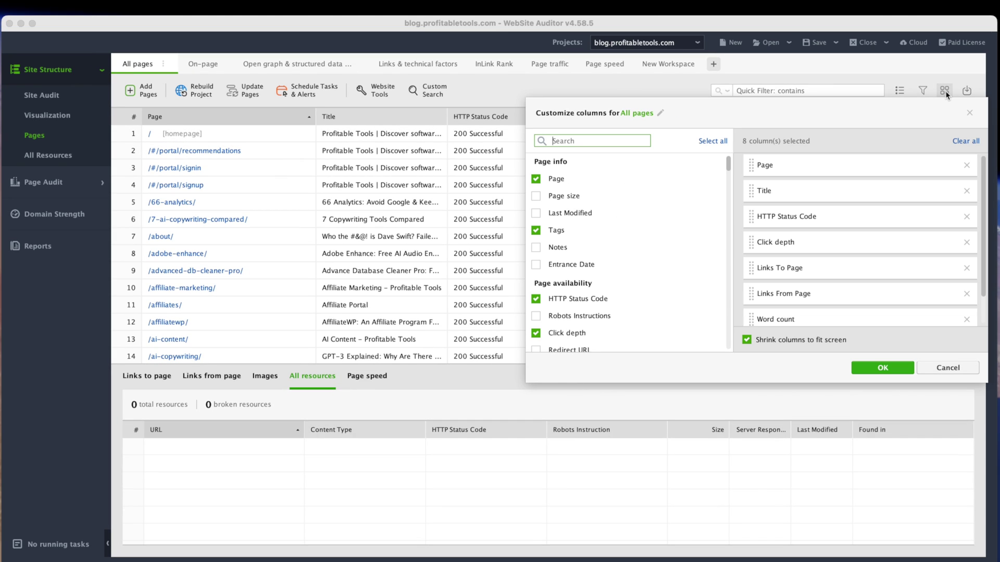
scroll(698, 247, "down", 5)
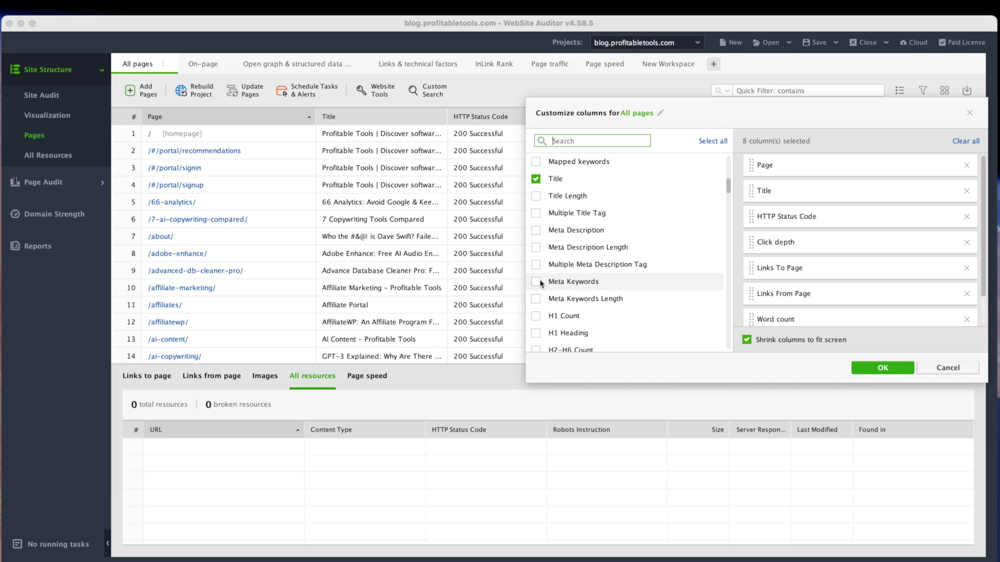
scroll(545, 277, "up", 10)
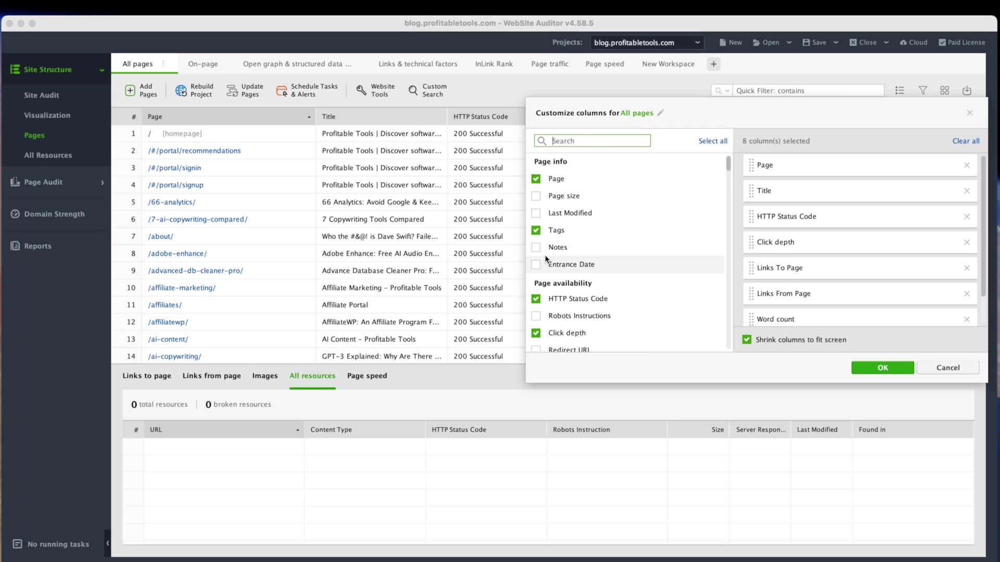
scroll(546, 268, "down", 15)
scroll(546, 258, "up", 10)
scroll(547, 260, "up", 1)
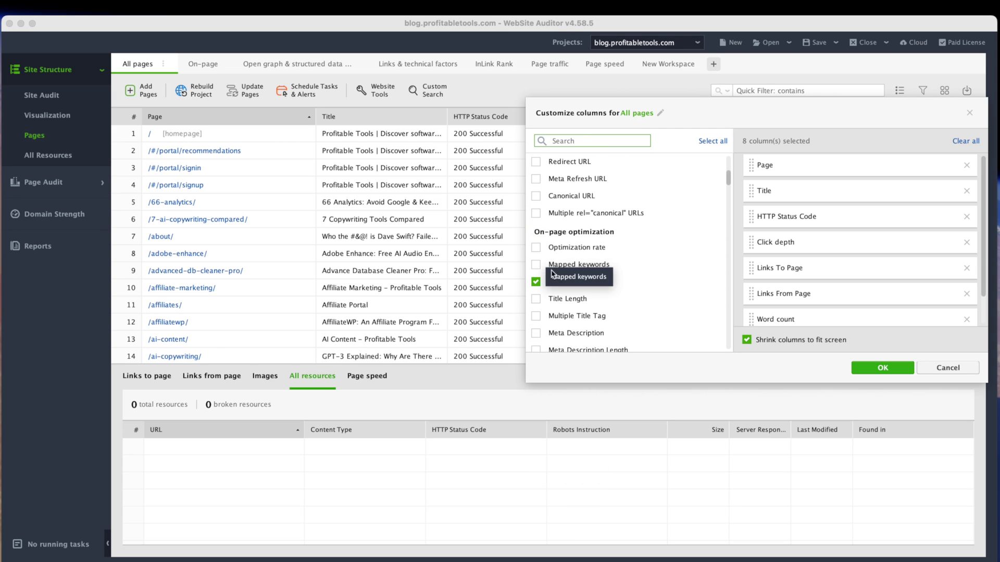
left_click(536, 301)
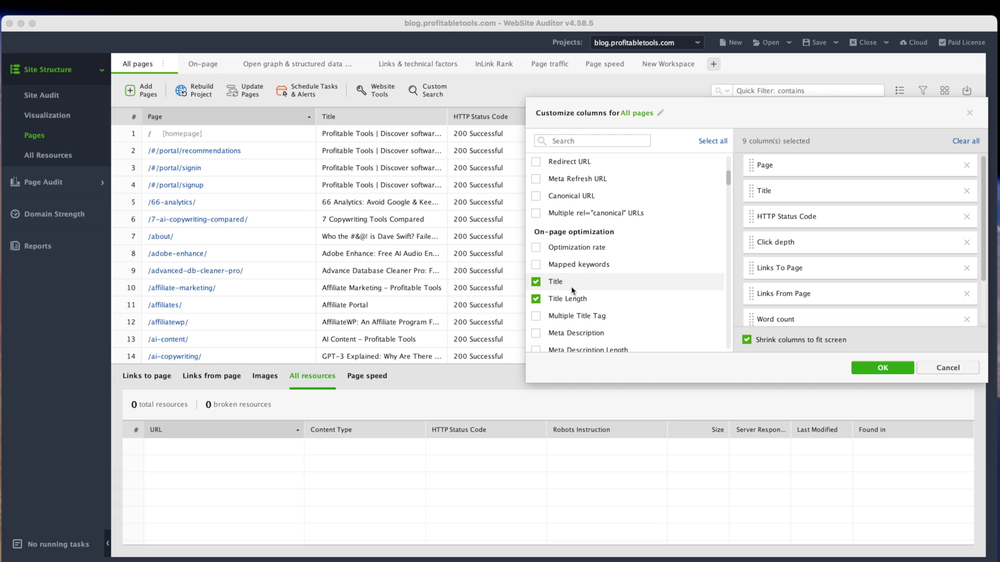
scroll(856, 301, "down", 1)
scroll(856, 301, "down", 1)
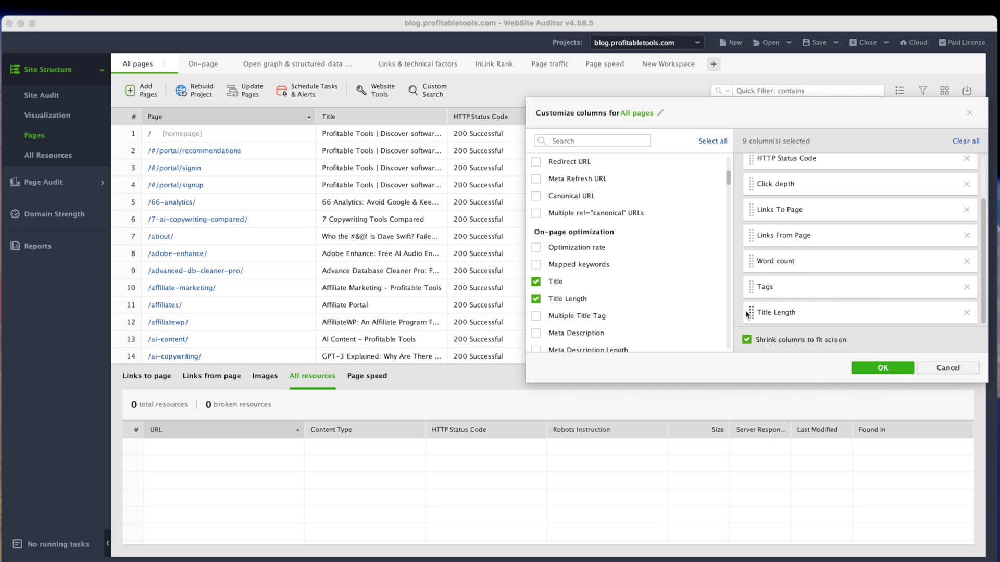
left_click_drag(751, 313, 754, 216)
left_click(883, 368)
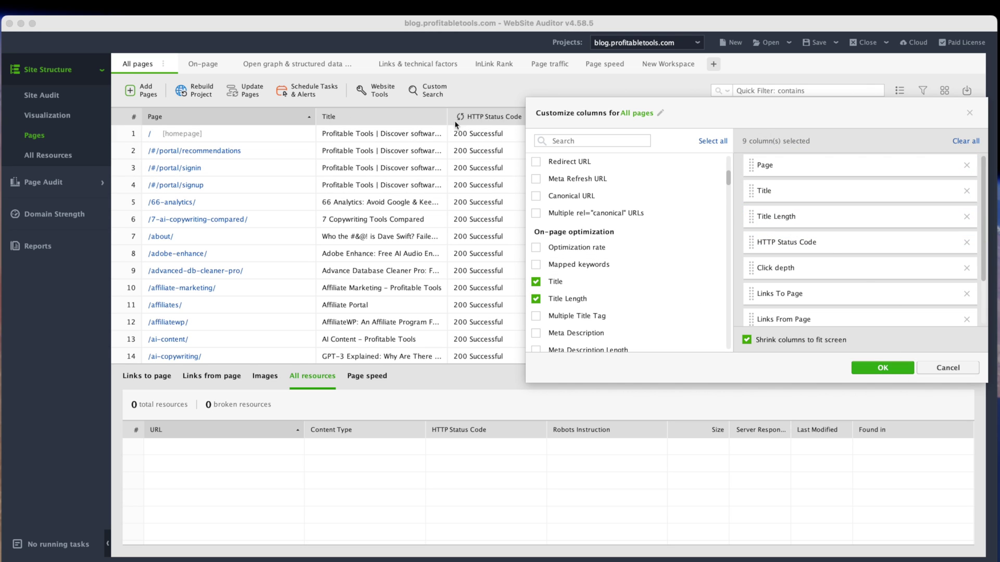
left_click(885, 368)
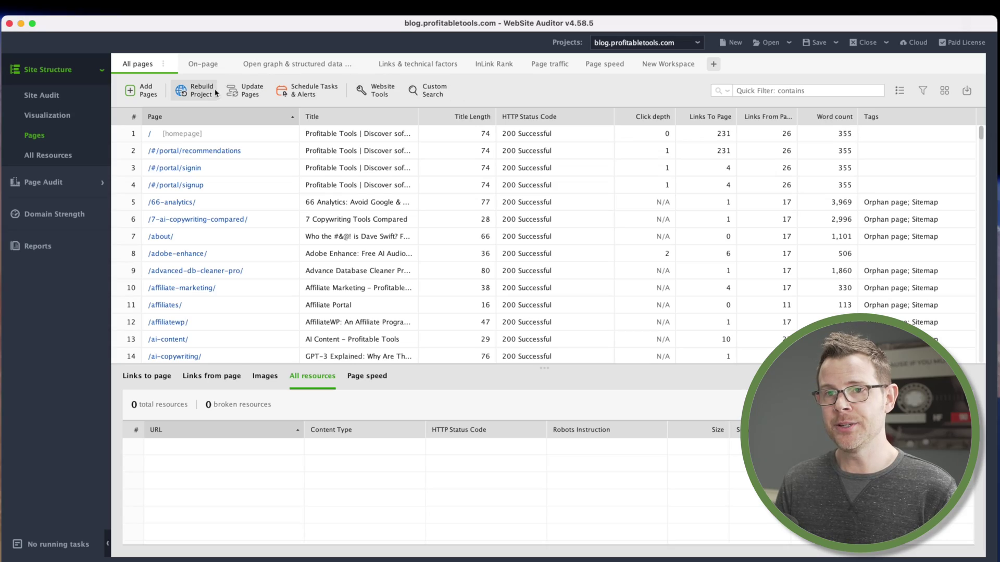
left_click(198, 93)
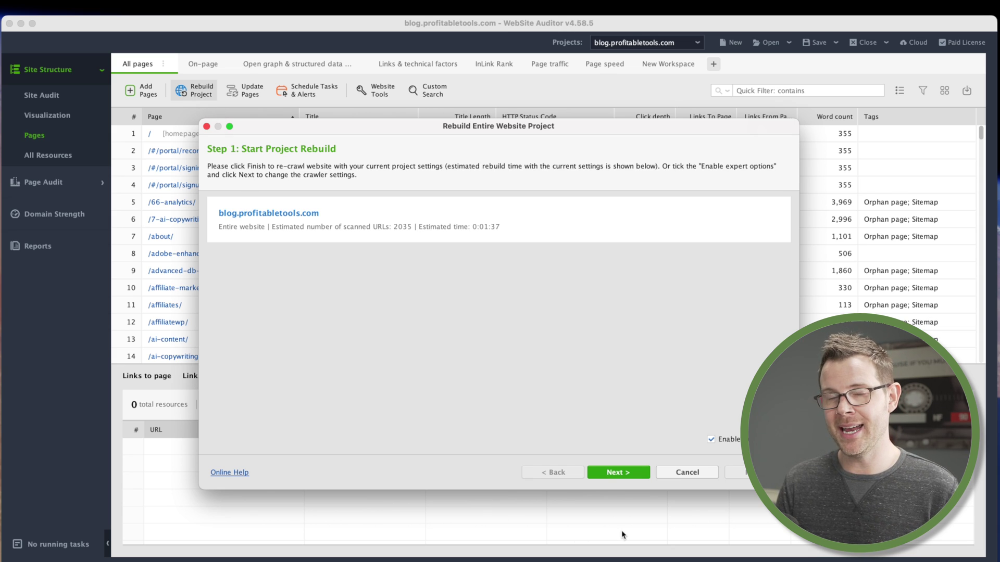
left_click(680, 478)
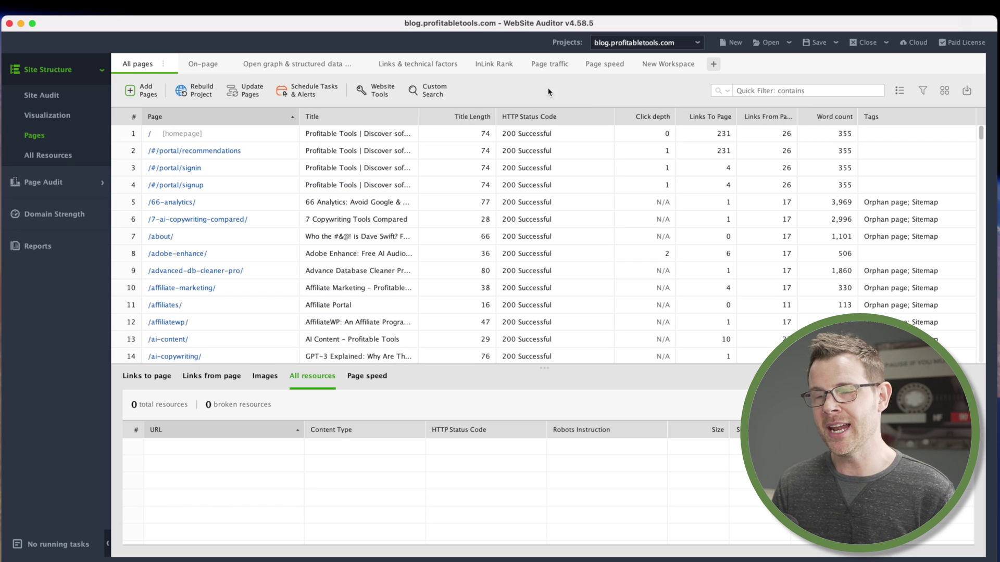
Start the Create Sitemap wizard for all pages and choose FTP upload for publishing
left_click(380, 94)
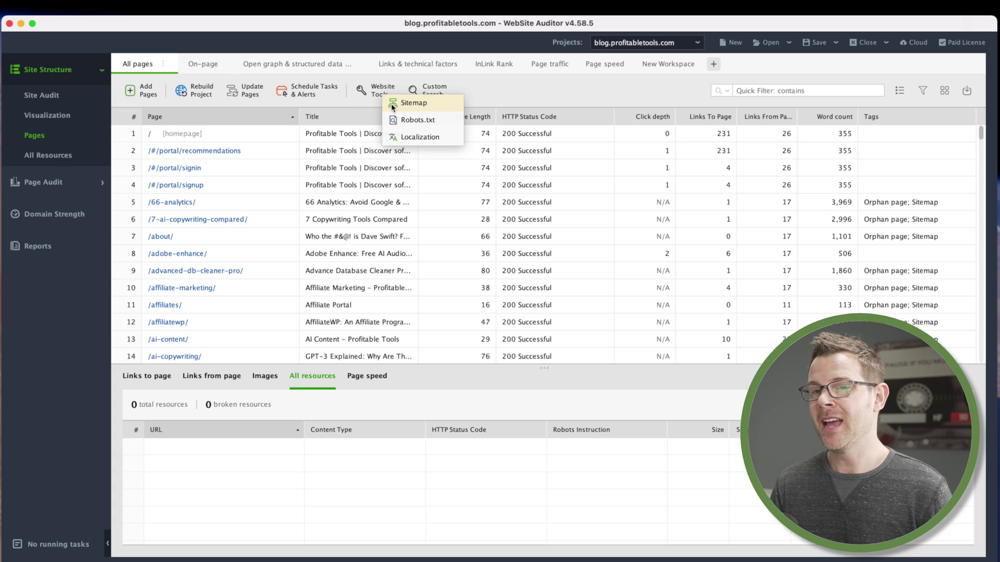
left_click(423, 103)
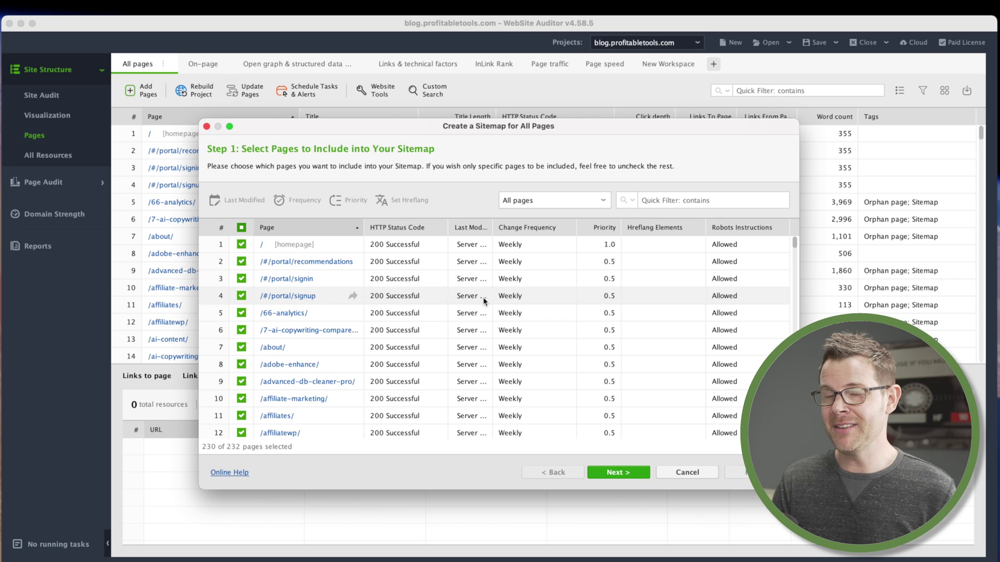
left_click(626, 479)
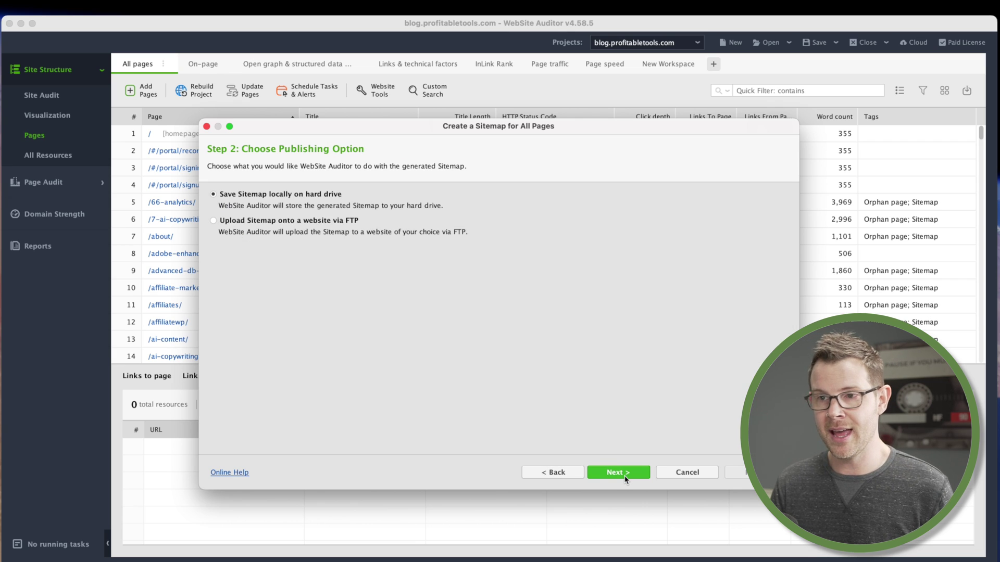
left_click(214, 220)
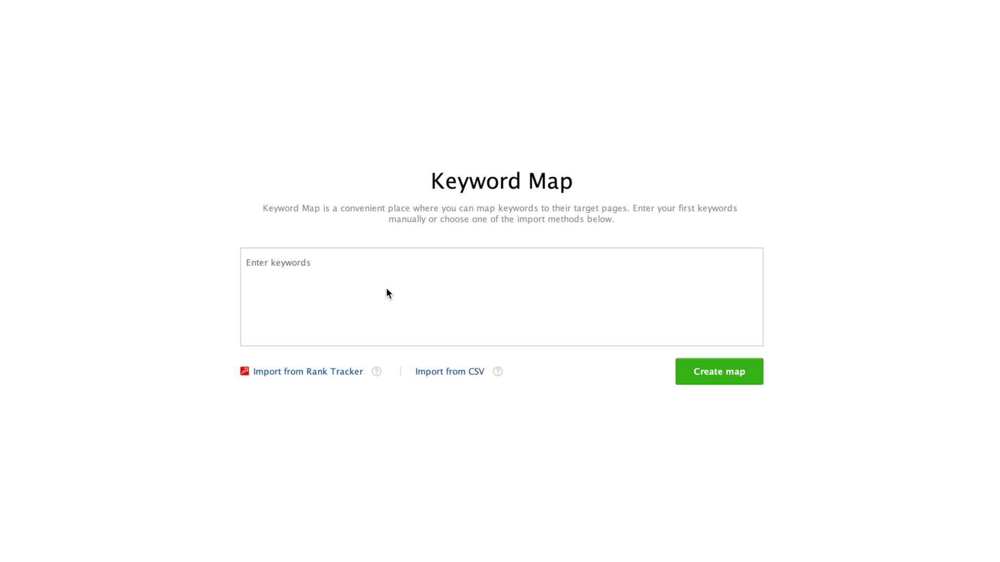
Map the keyword 'ghost' (673,000 searches) to the /ghost-1-year-later/ page
type("ghost")
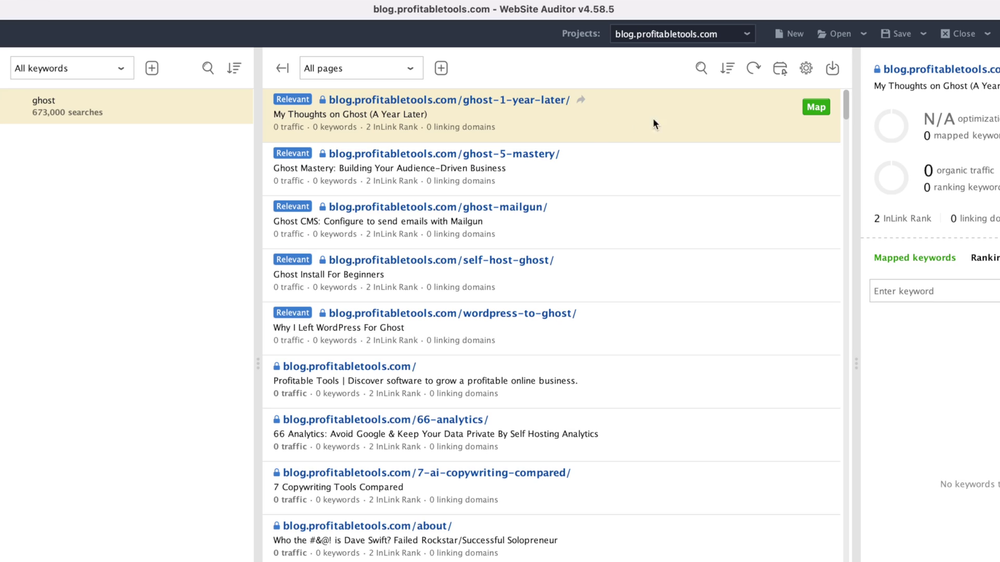
left_click(816, 108)
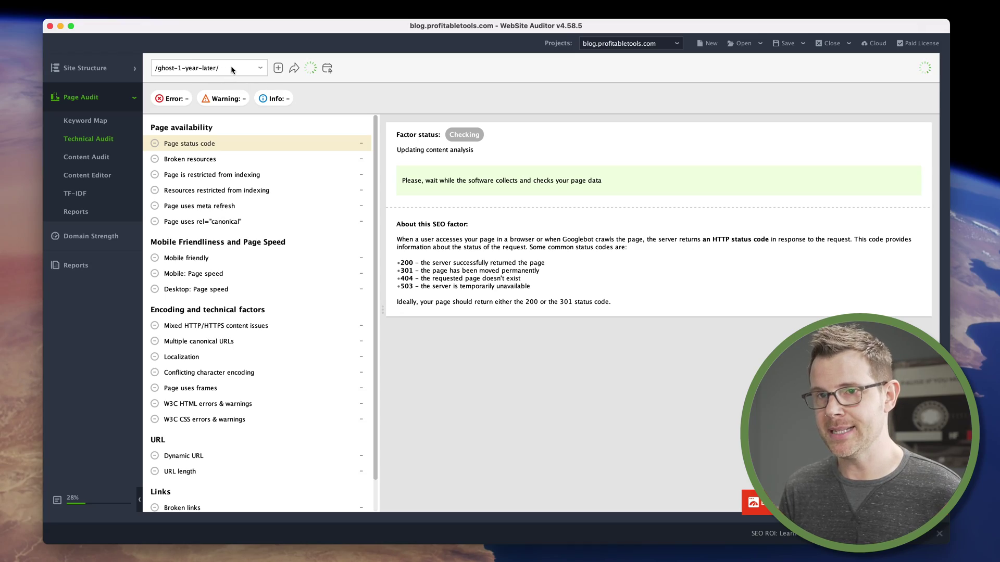
Run the technical audit on /ghost-1-year-later/, chosen from the page URL list
left_click(231, 66)
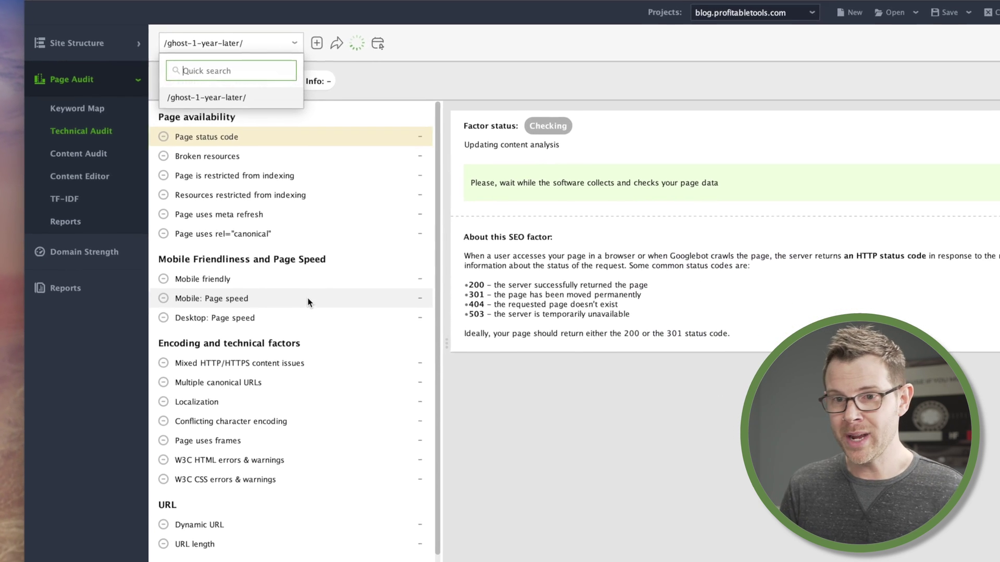
scroll(377, 459, "down", 1)
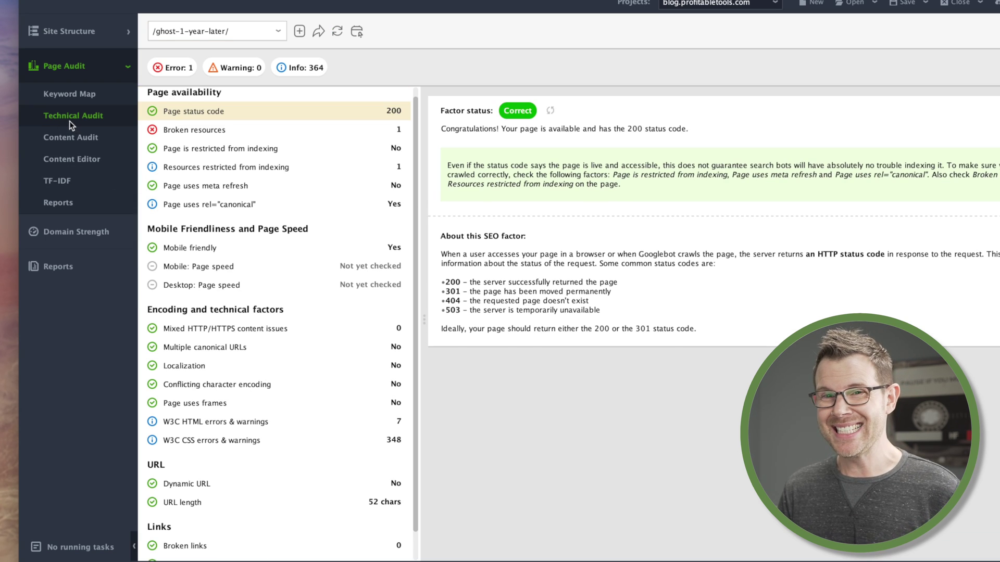
Show the Content Audit for /ghost-1-year-later/, scoring 91.3% with no errors or warnings
left_click(71, 137)
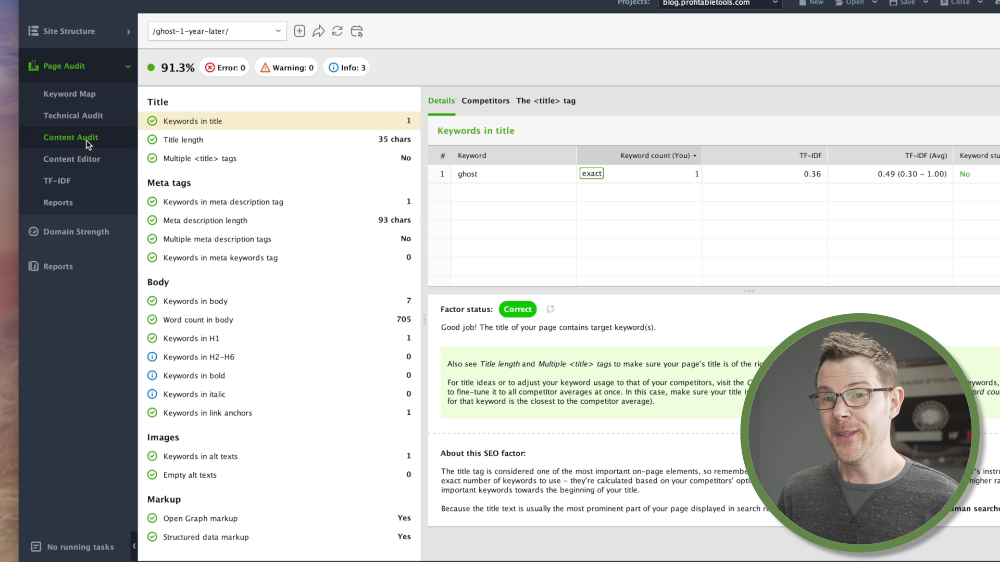
Open the page's article in Content Editor and scroll down to review its text
left_click(59, 158)
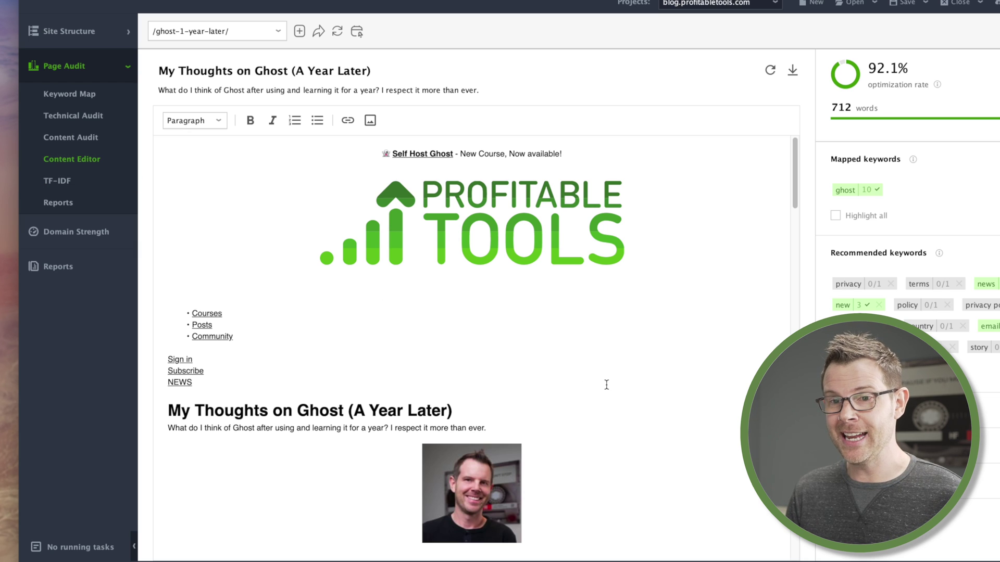
scroll(599, 385, "down", 10)
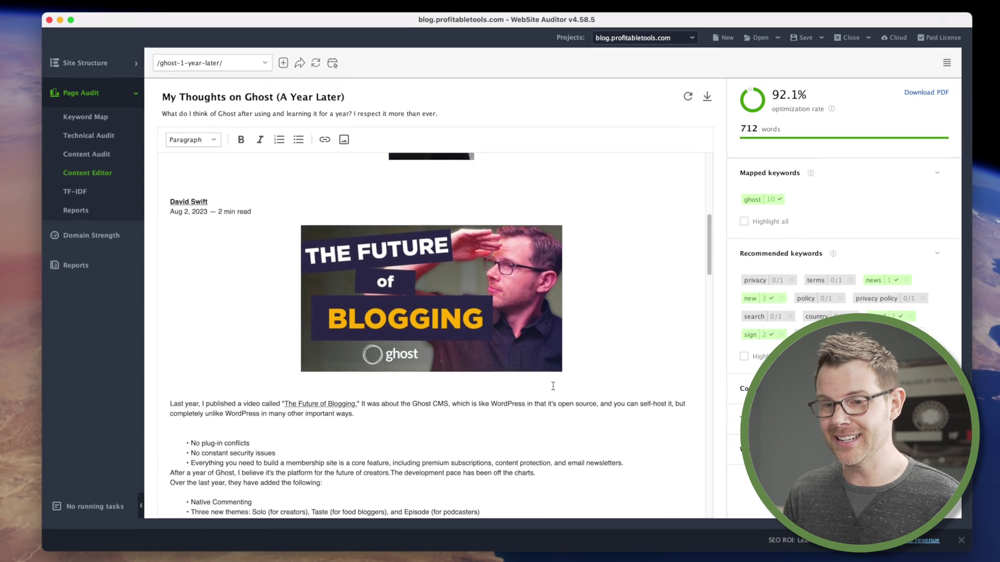
scroll(553, 386, "down", 7)
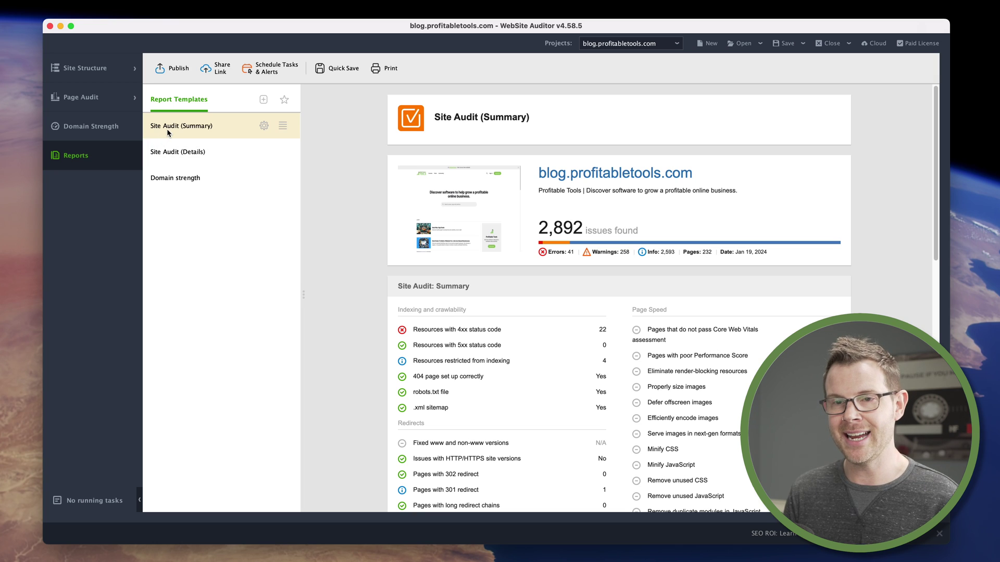
scroll(618, 296, "down", 15)
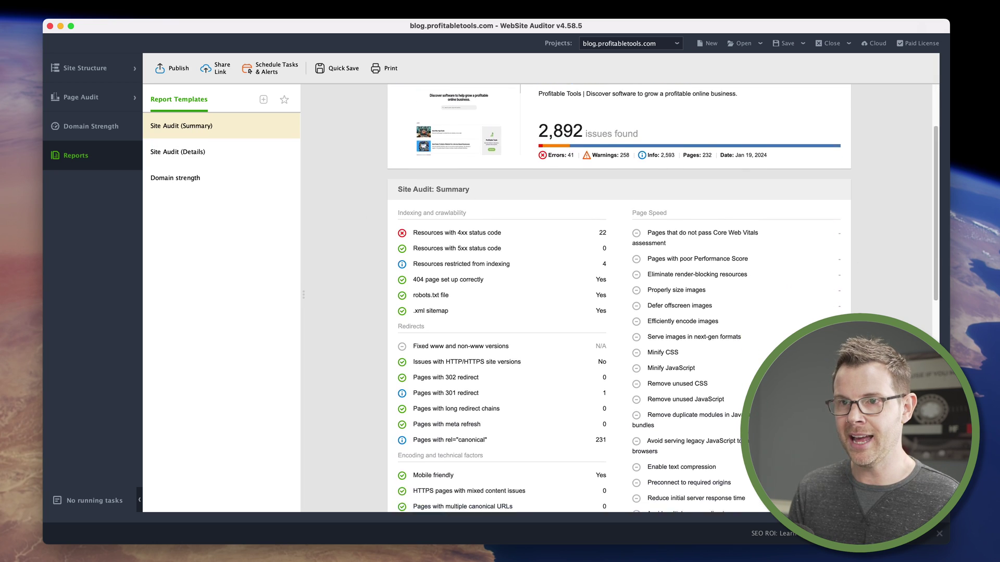
scroll(618, 297, "up", 15)
scroll(618, 297, "up", 2)
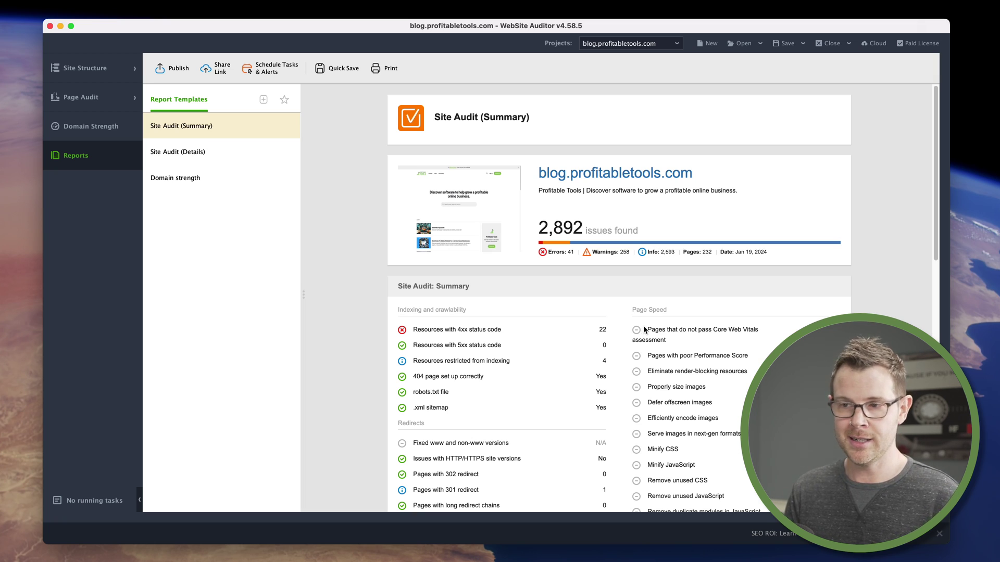
scroll(645, 329, "down", 10)
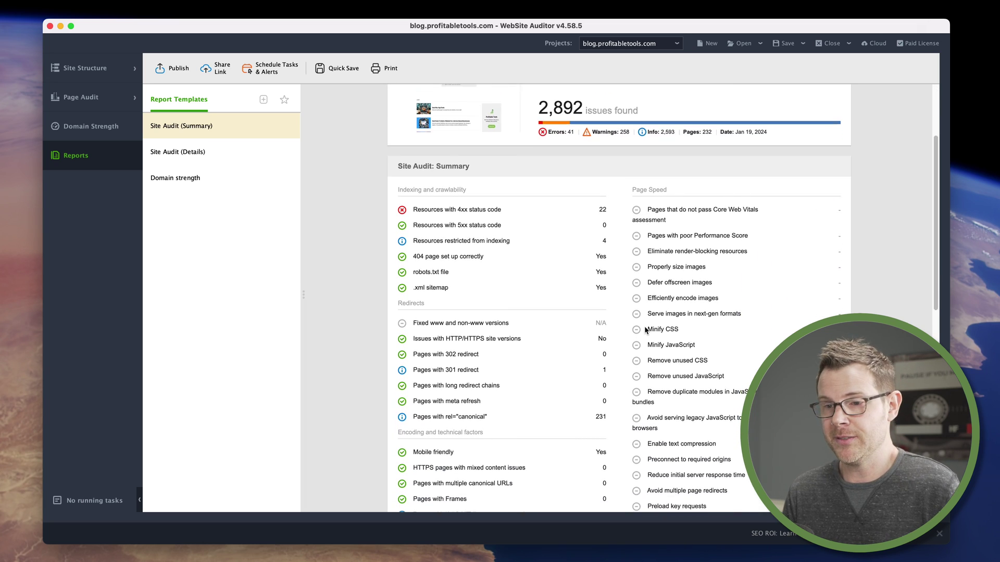
scroll(645, 329, "down", 5)
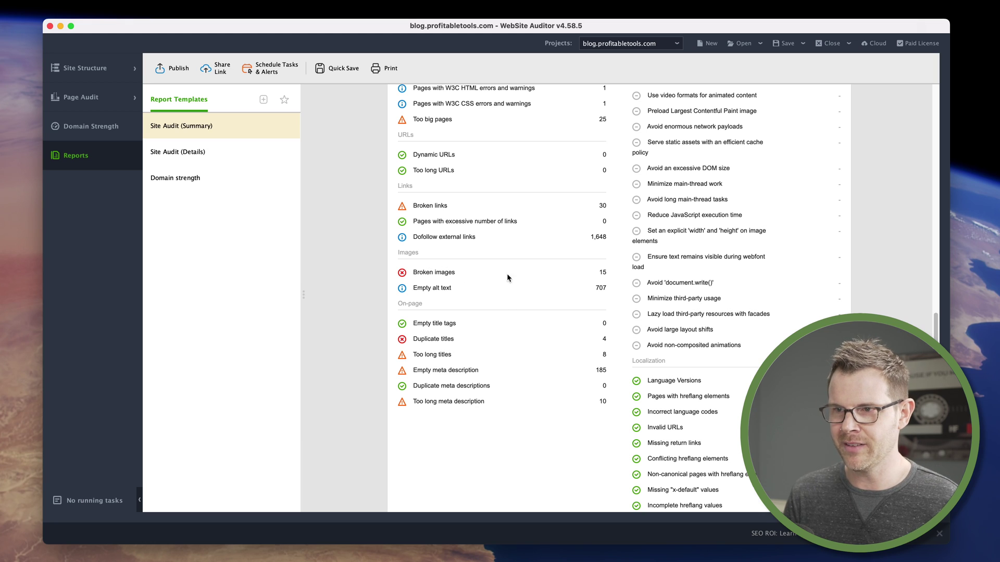
scroll(604, 307, "up", 6)
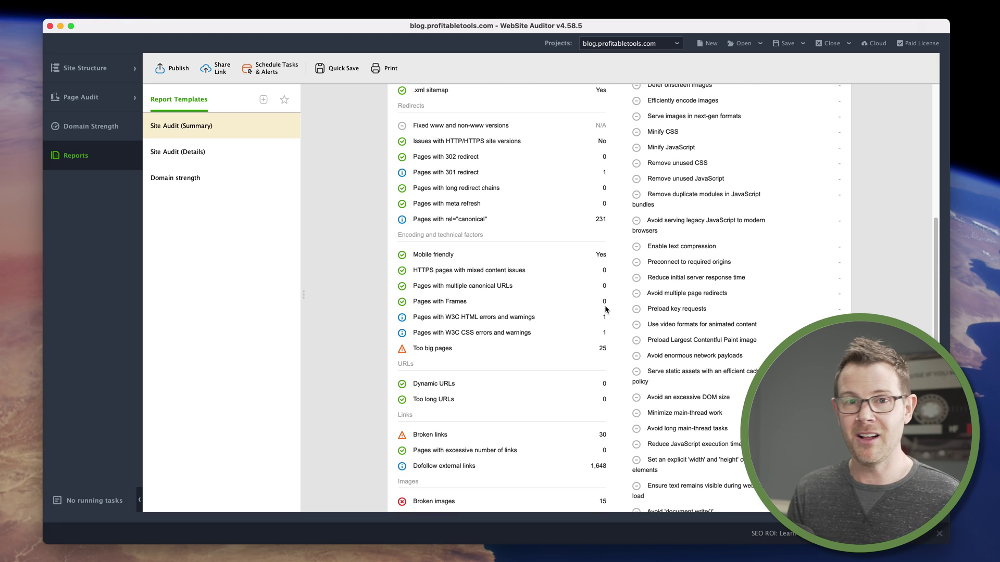
left_click(177, 152)
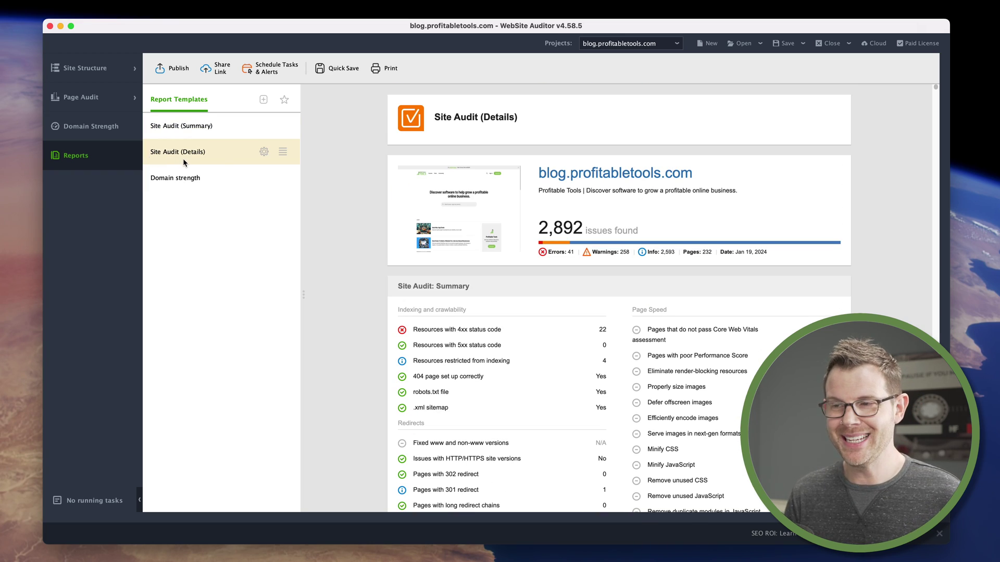
scroll(763, 289, "down", 1)
scroll(764, 292, "down", 20)
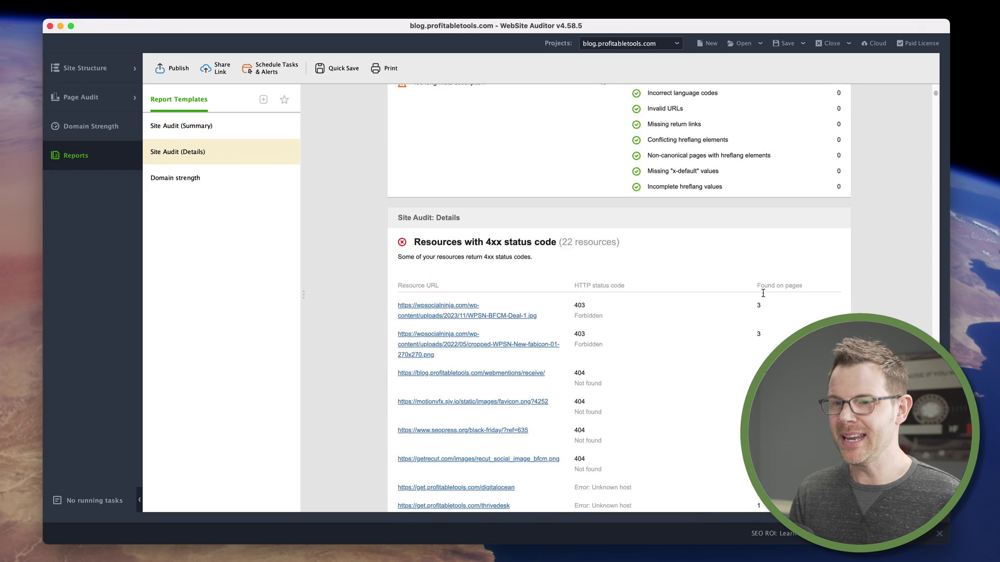
scroll(761, 296, "down", 20)
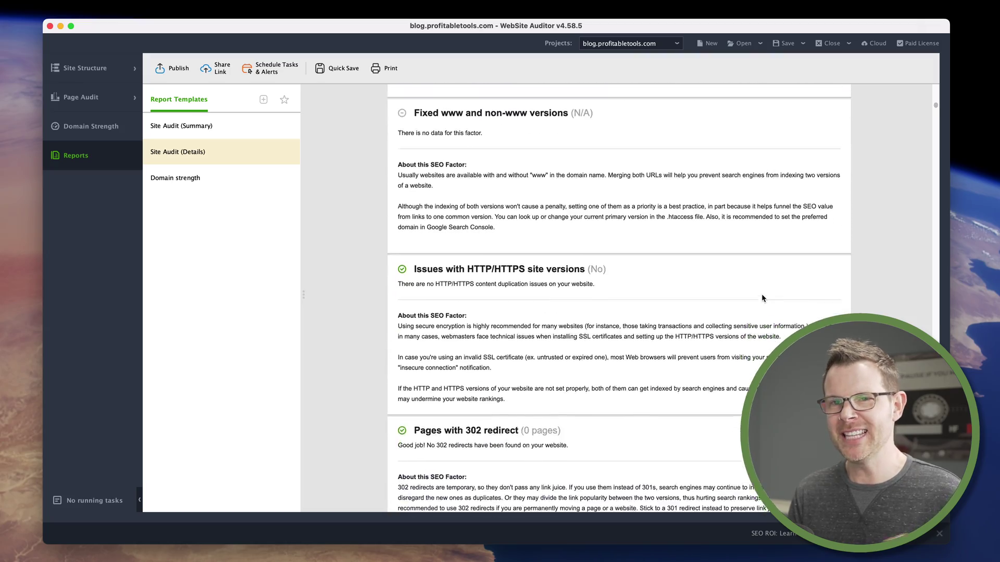
scroll(746, 291, "down", 20)
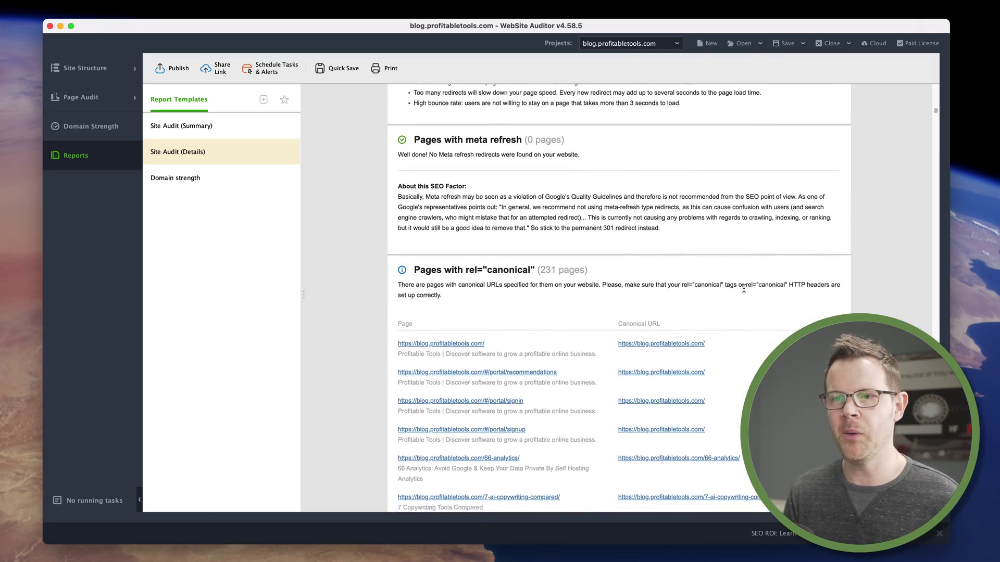
scroll(741, 291, "down", 2)
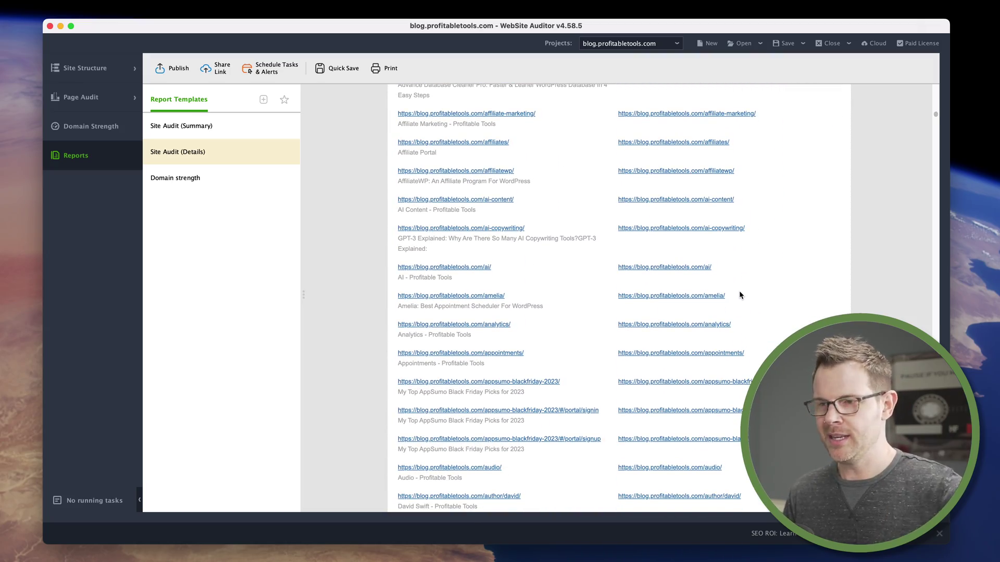
scroll(739, 295, "down", 10)
scroll(739, 294, "down", 15)
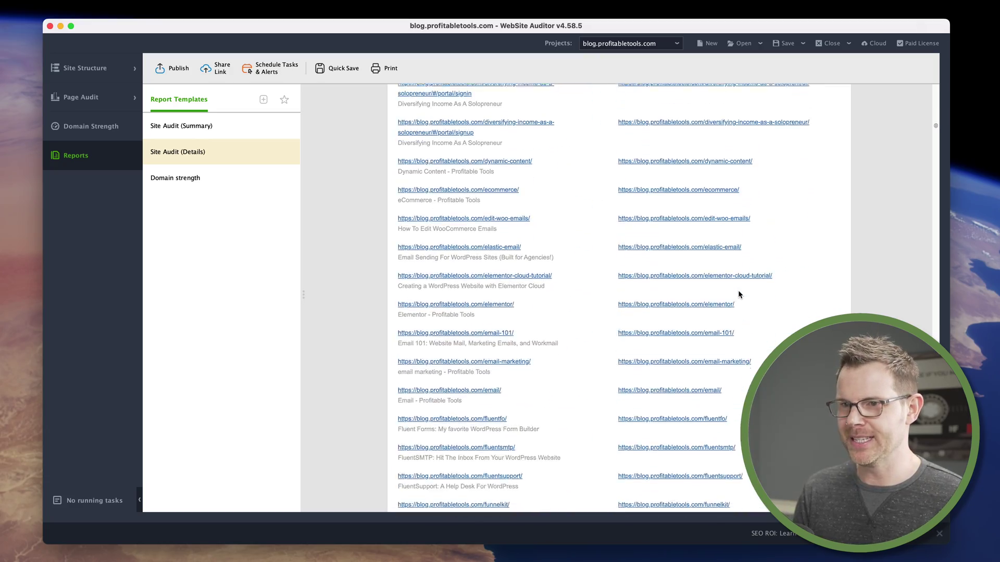
scroll(738, 295, "down", 20)
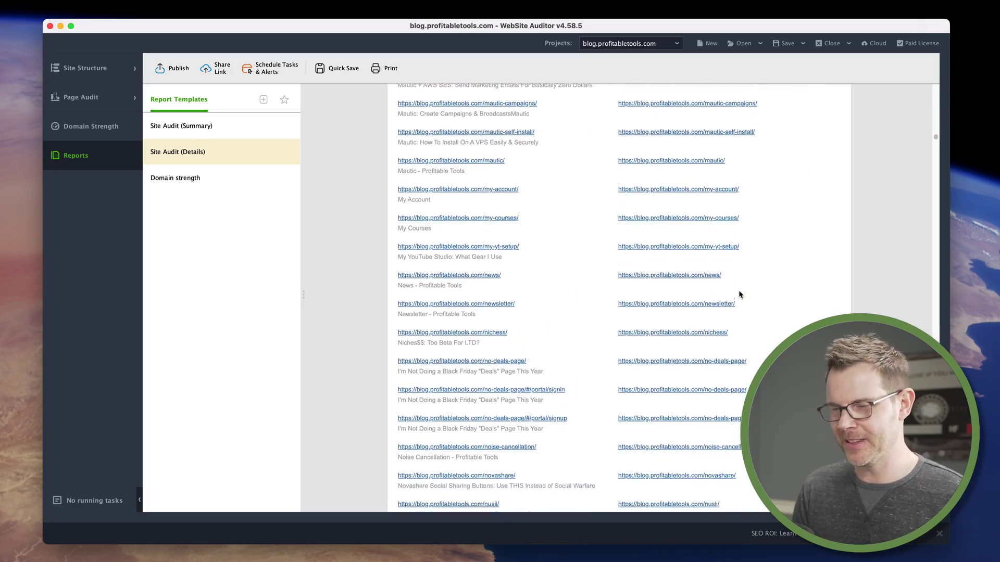
scroll(739, 289, "down", 20)
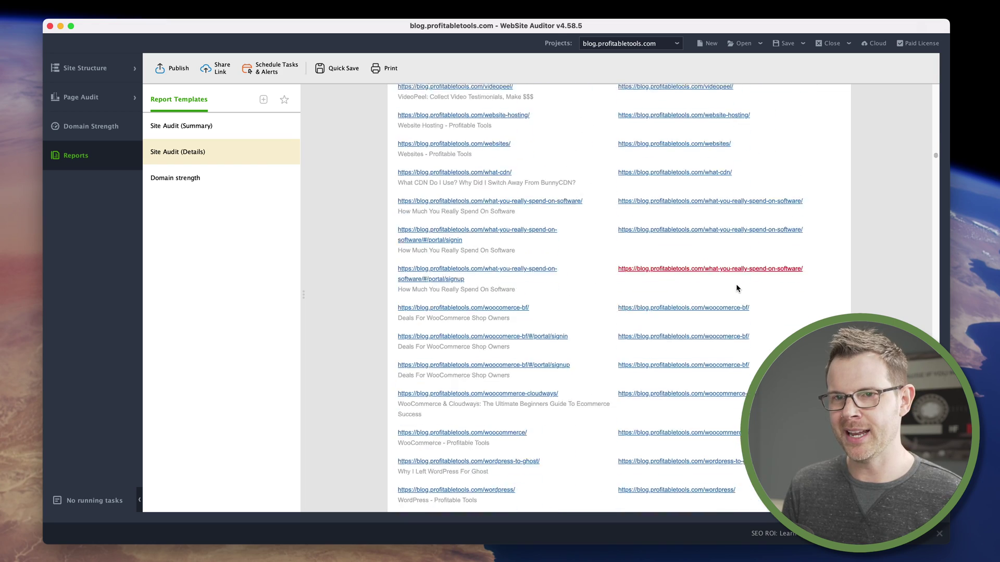
left_click(211, 128)
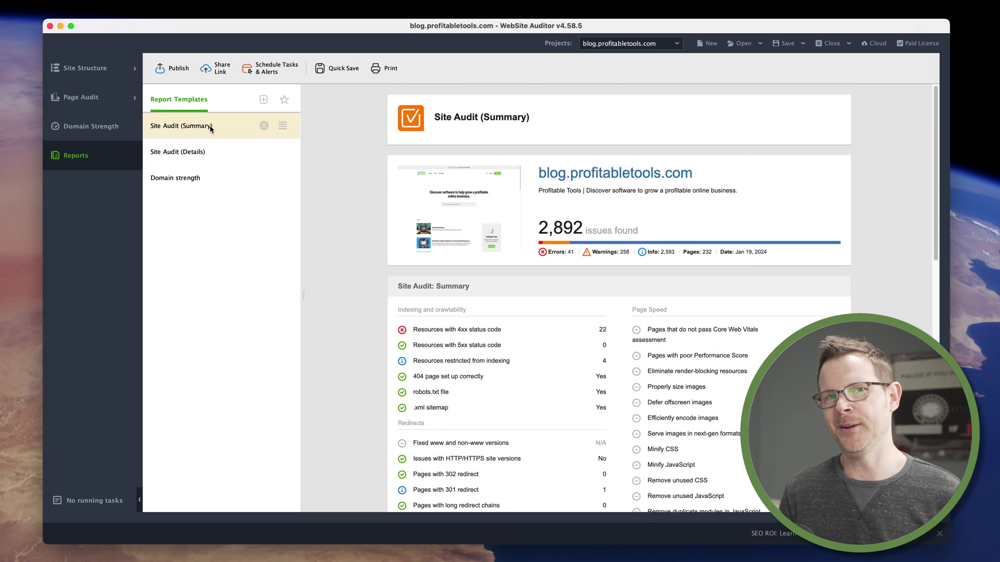